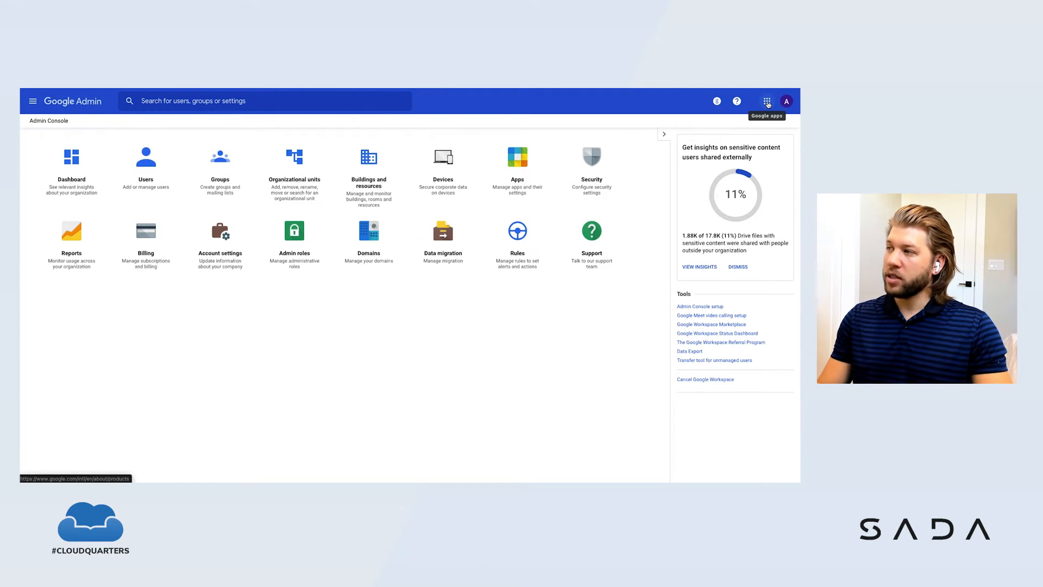
# Step: Switch to Google Vault, try its new and improved experience, and open the Retention section
pyautogui.click(767, 103)
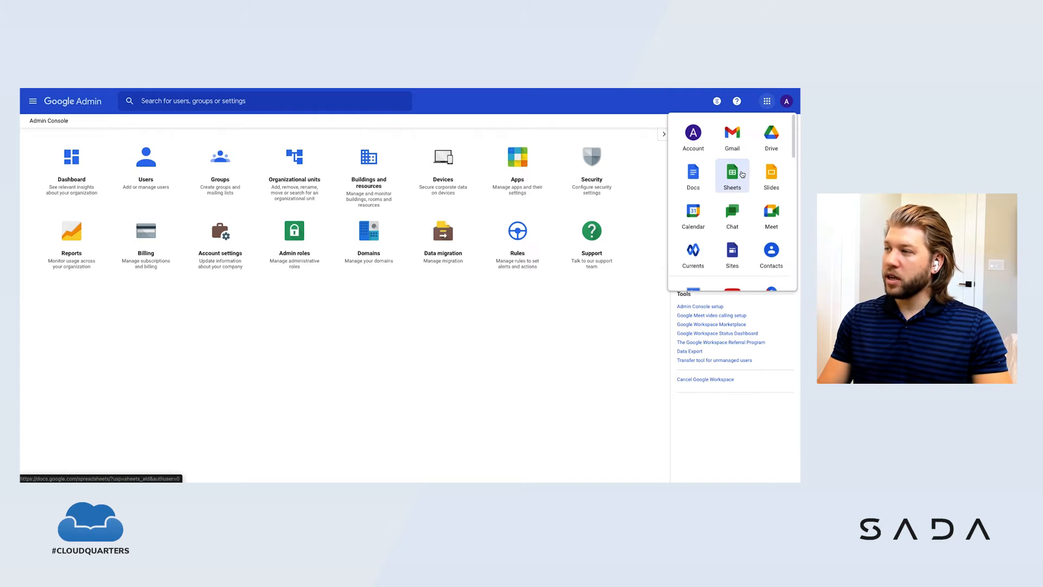
pyautogui.scroll(-1, 750, 178)
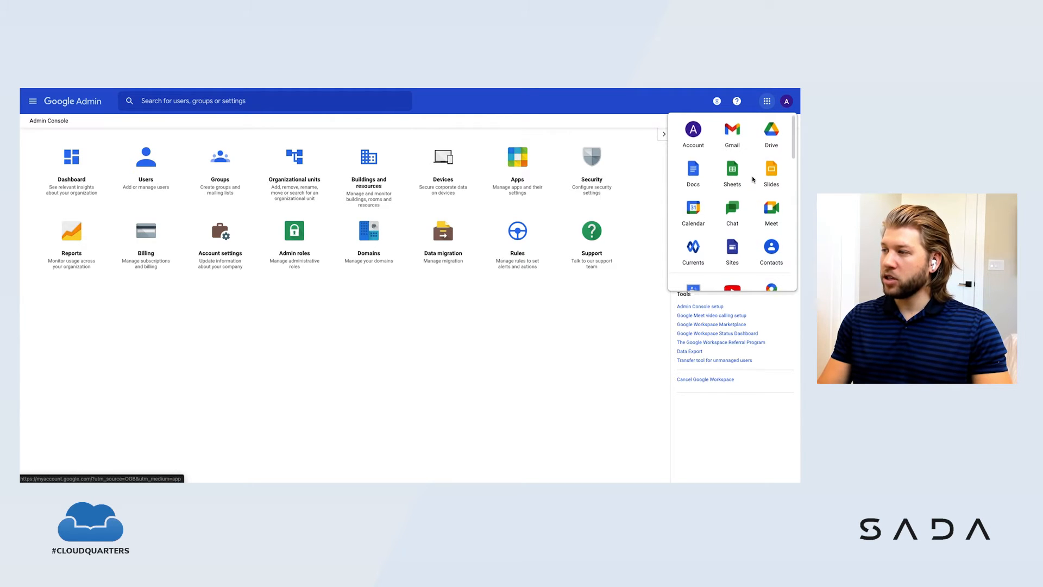
pyautogui.scroll(-5, 753, 179)
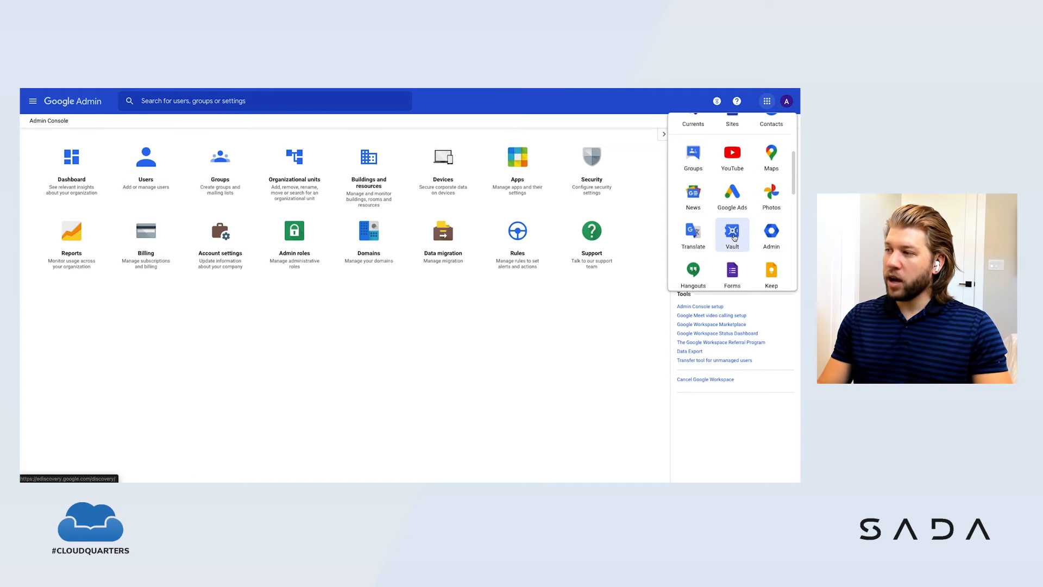
pyautogui.click(733, 234)
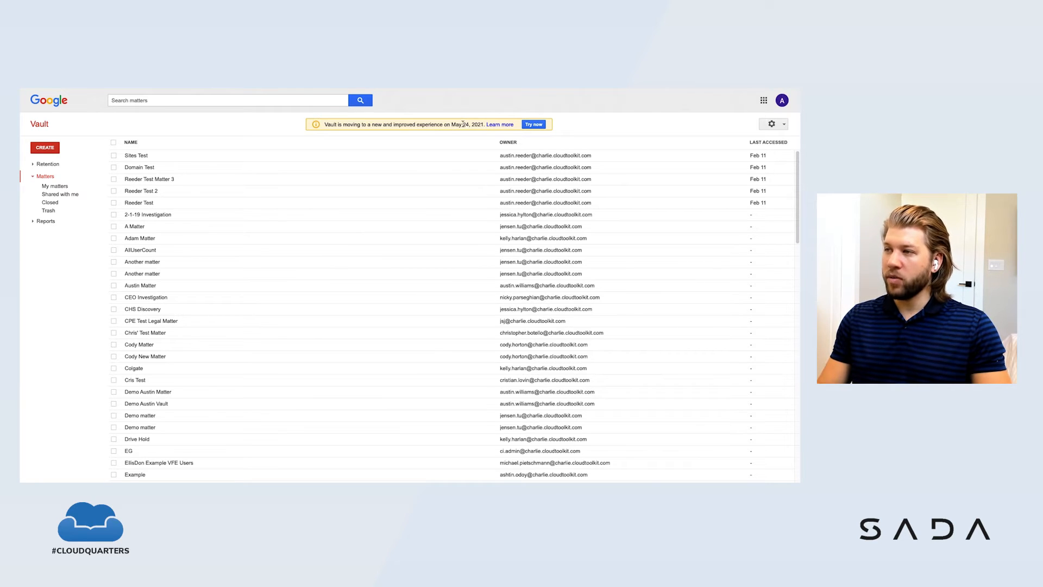
pyautogui.click(534, 124)
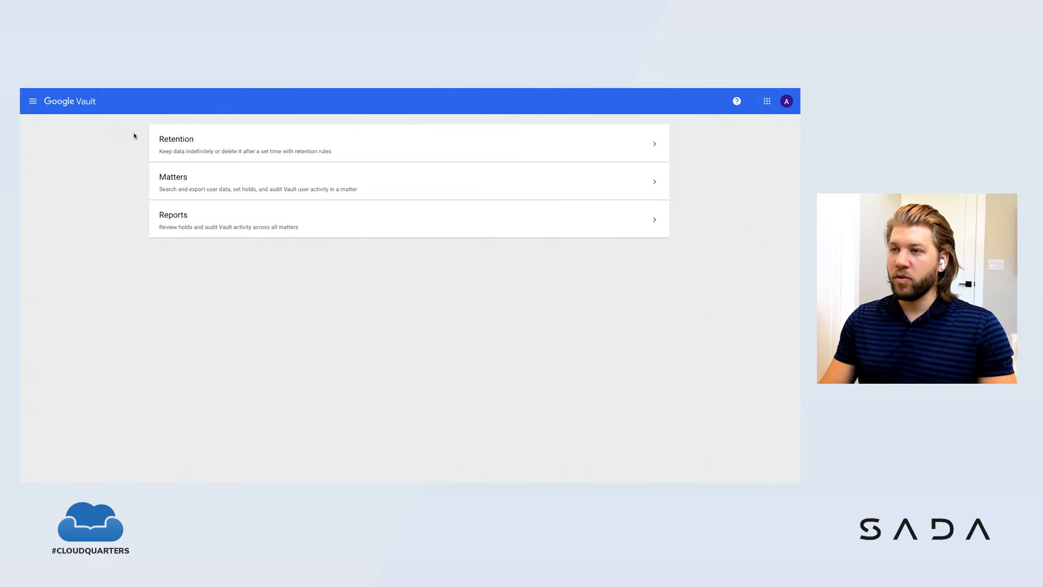
pyautogui.click(275, 148)
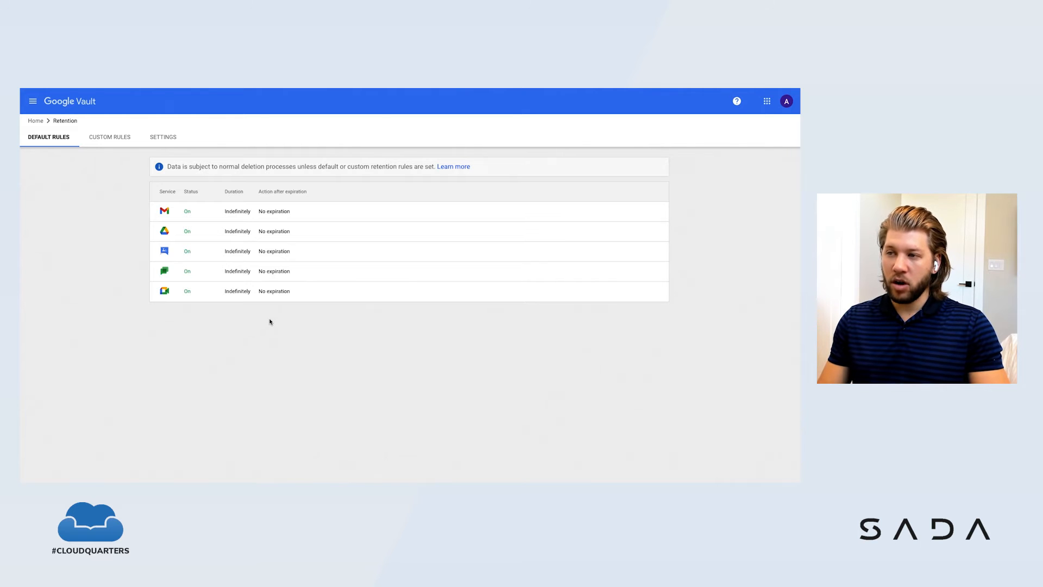
# Step: Try changing the default Gmail retention rule's duration to a retention period, and leave the rule without saving
pyautogui.click(210, 214)
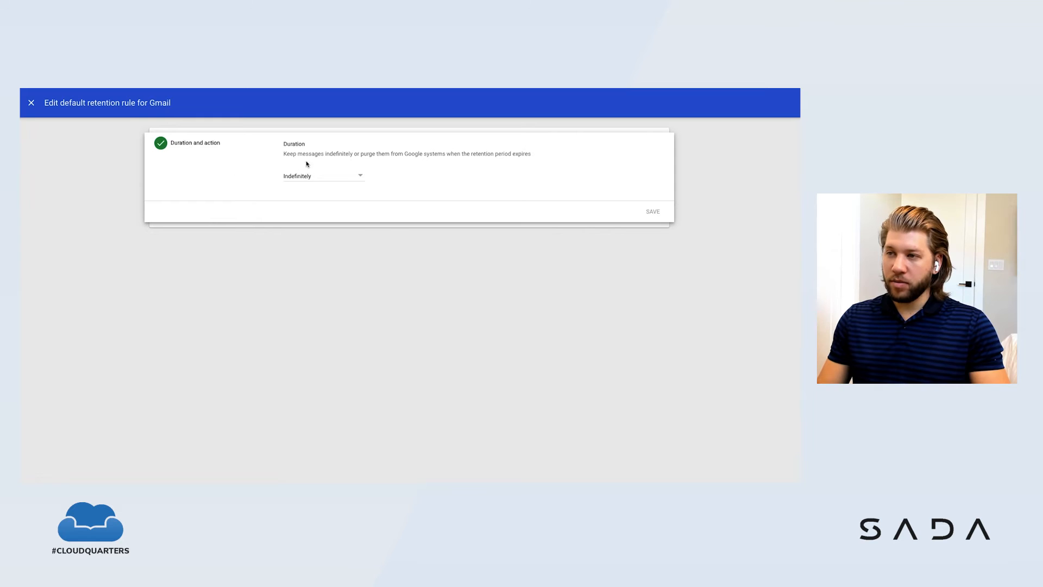
pyautogui.click(362, 177)
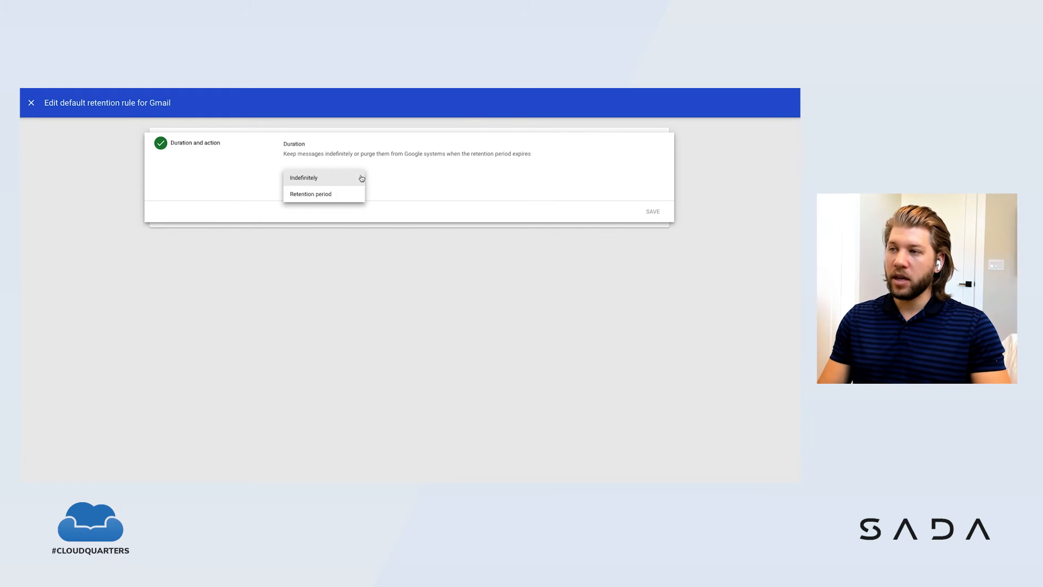
pyautogui.click(339, 196)
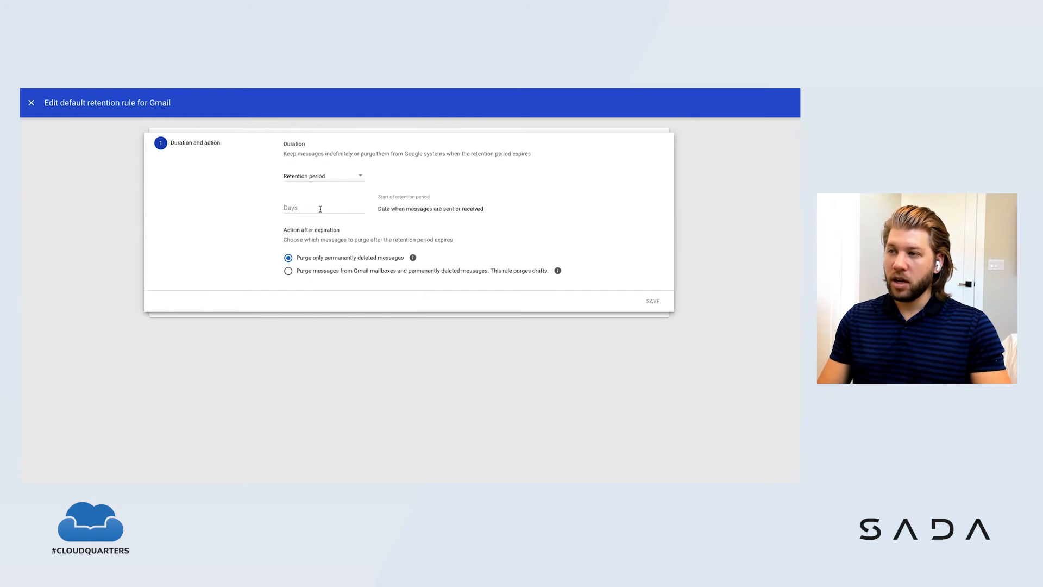
pyautogui.click(319, 208)
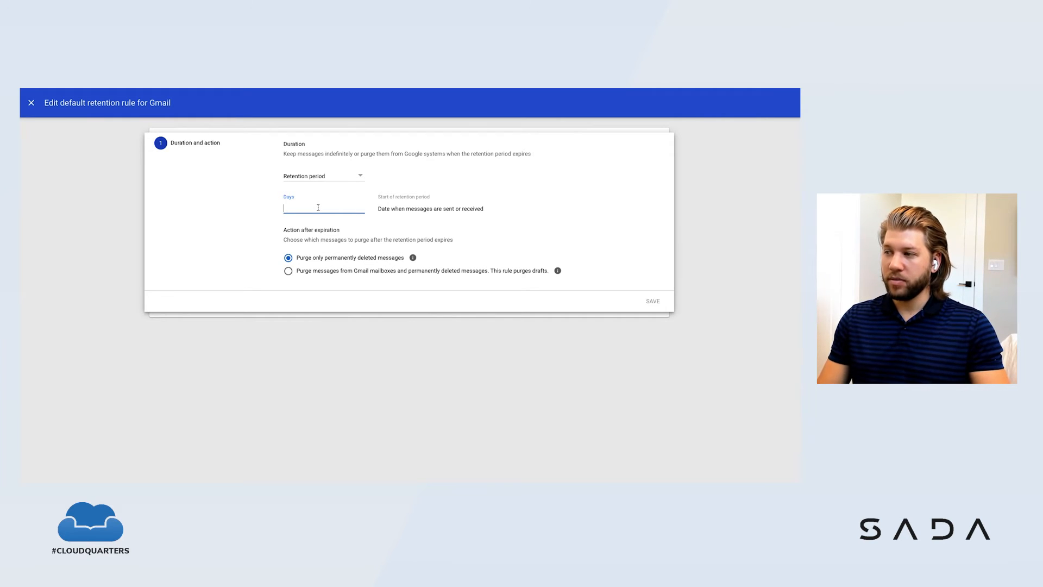
pyautogui.click(34, 105)
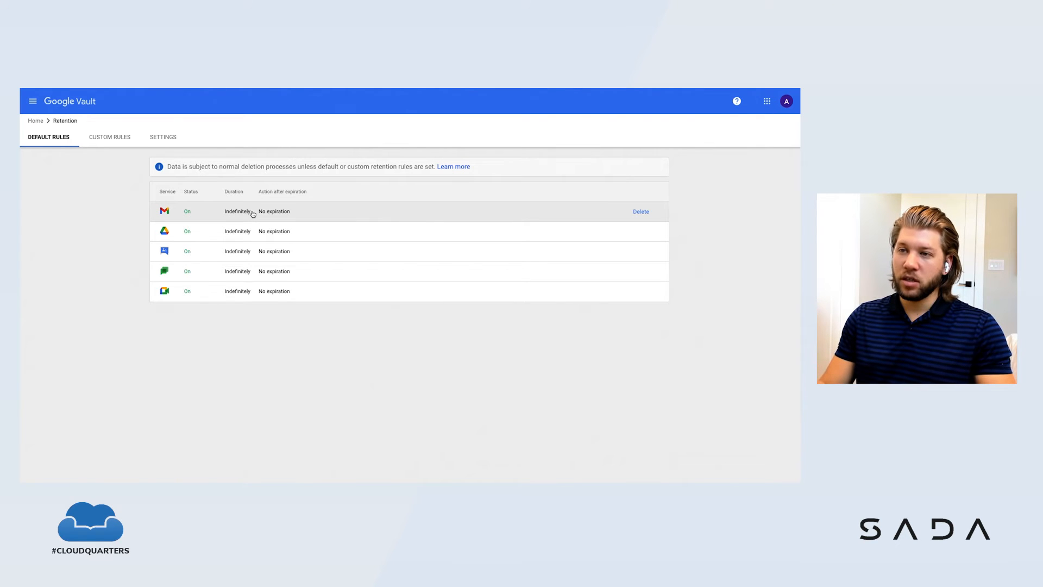
# Step: Start a new custom retention rule with Gmail as its service
pyautogui.click(109, 140)
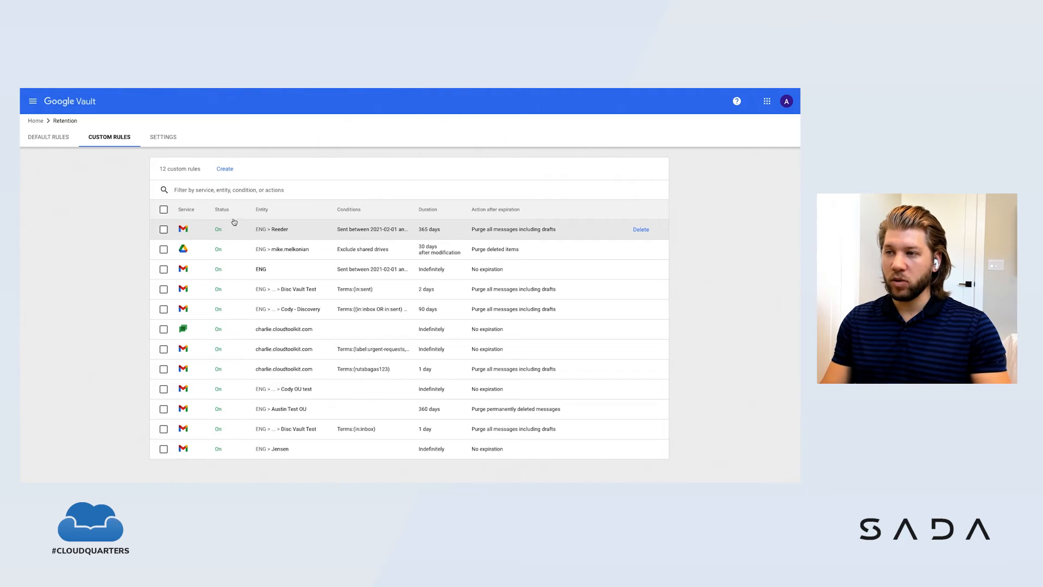
pyautogui.click(228, 173)
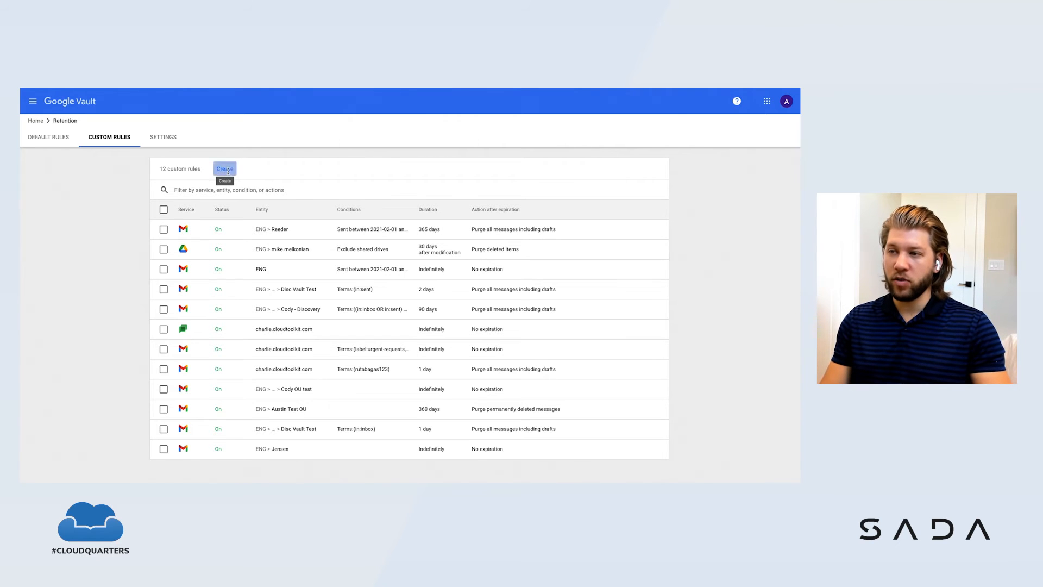
pyautogui.click(322, 161)
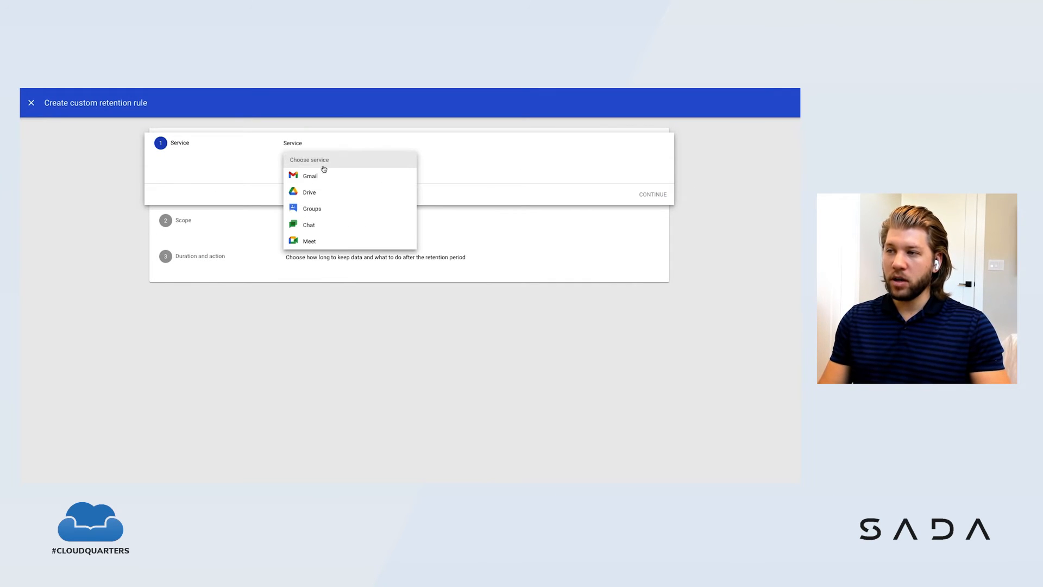
pyautogui.click(326, 176)
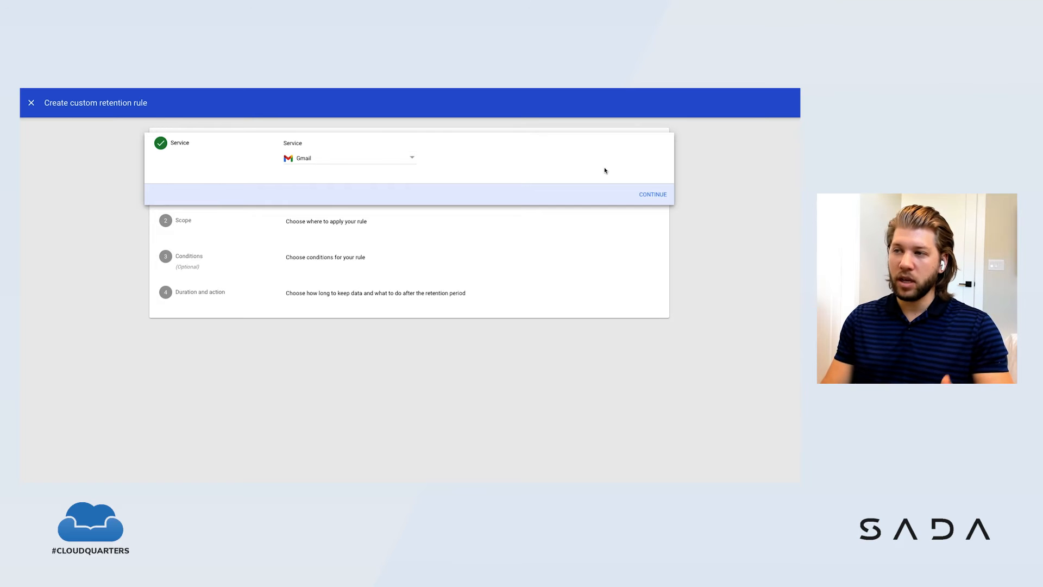
pyautogui.click(650, 195)
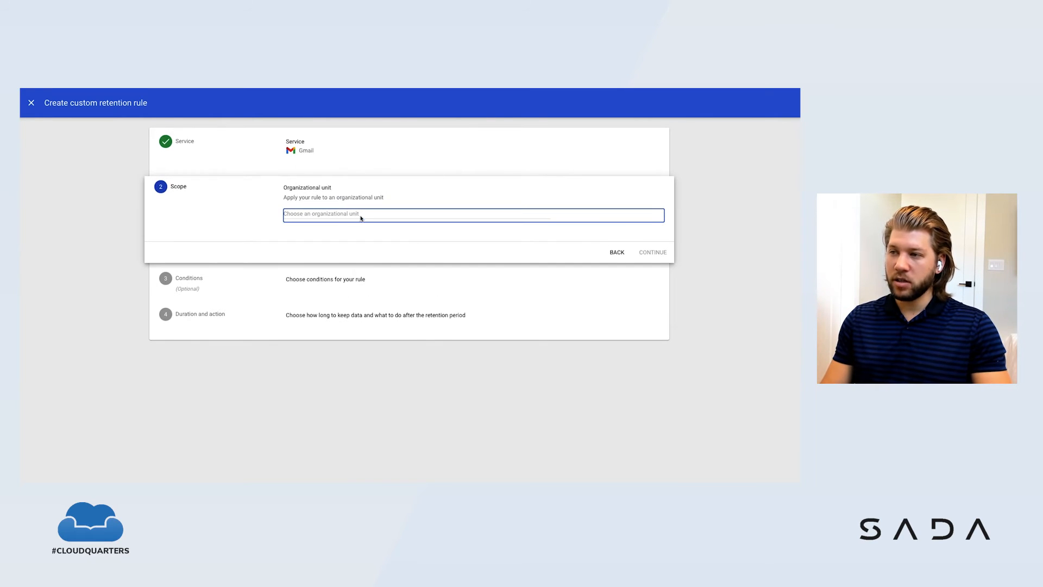
# Step: Set the custom rule's scope to the ENG organizational unit and continue to the conditions
pyautogui.click(351, 217)
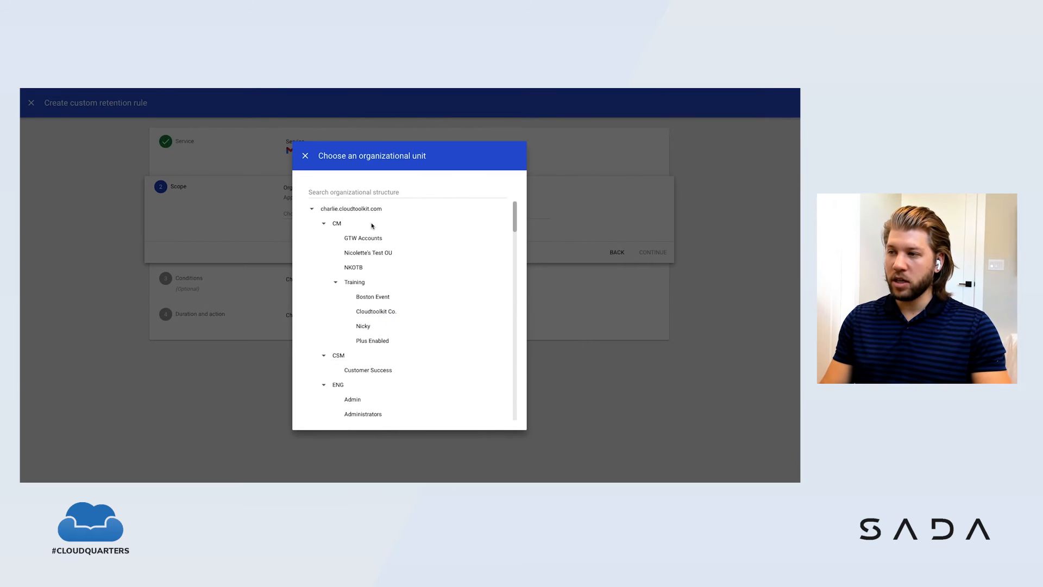
pyautogui.scroll(-3, 354, 276)
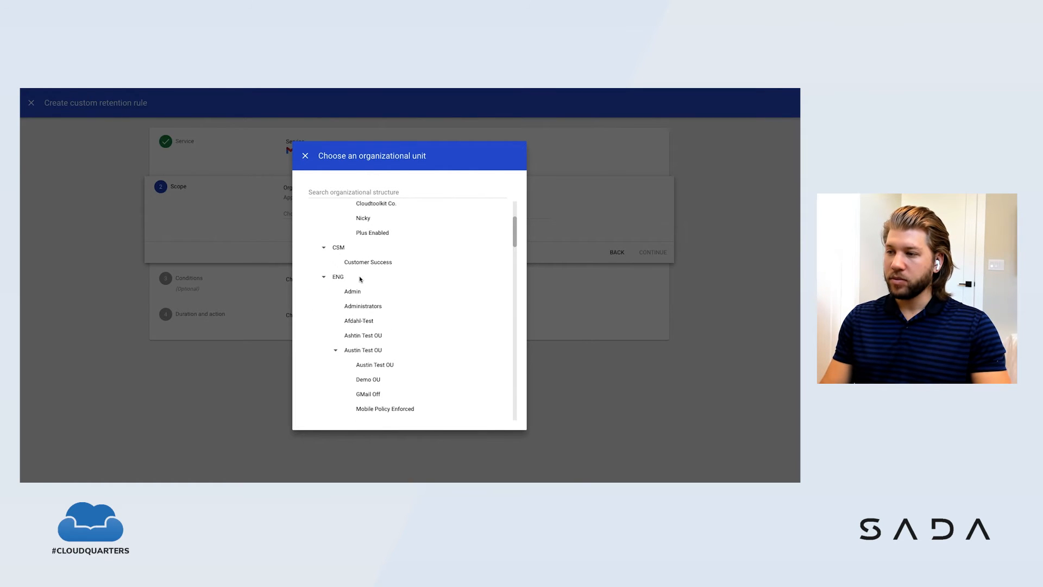
pyautogui.click(332, 270)
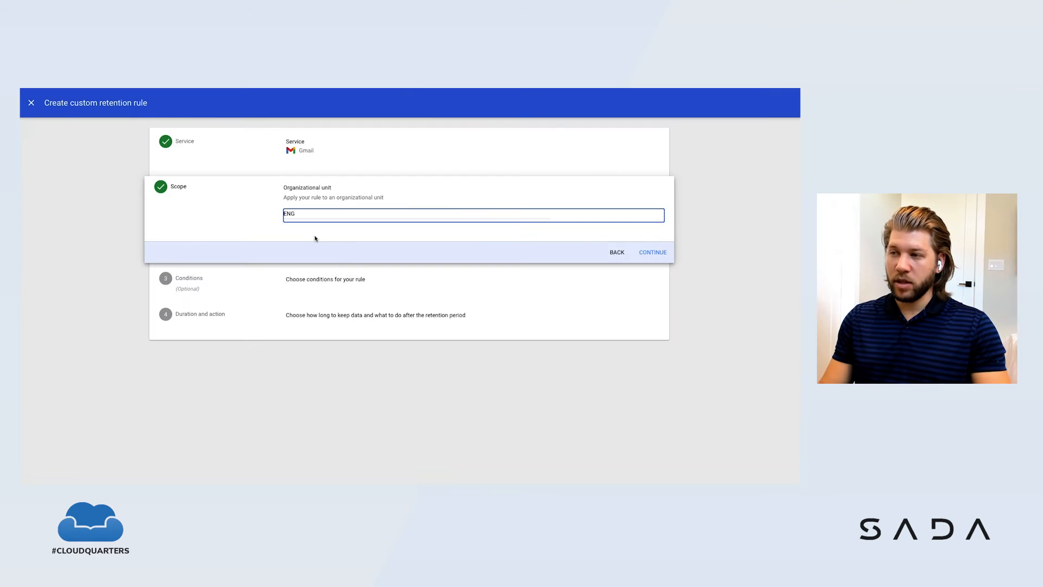
pyautogui.click(659, 253)
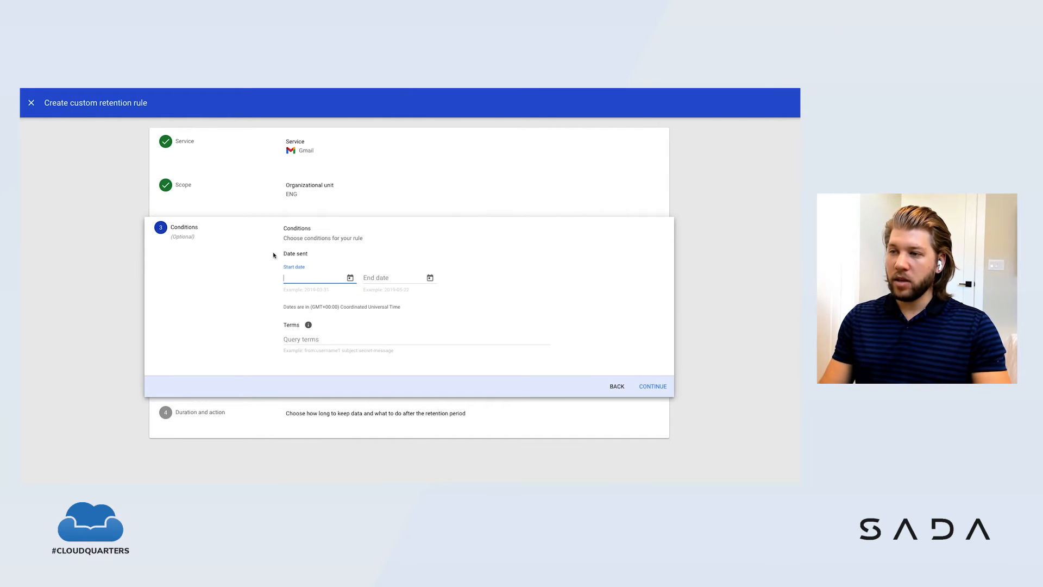
# Step: Limit the rule to messages sent from 2021-03-10 to 2130-03-10 and continue to the duration settings
pyautogui.click(351, 280)
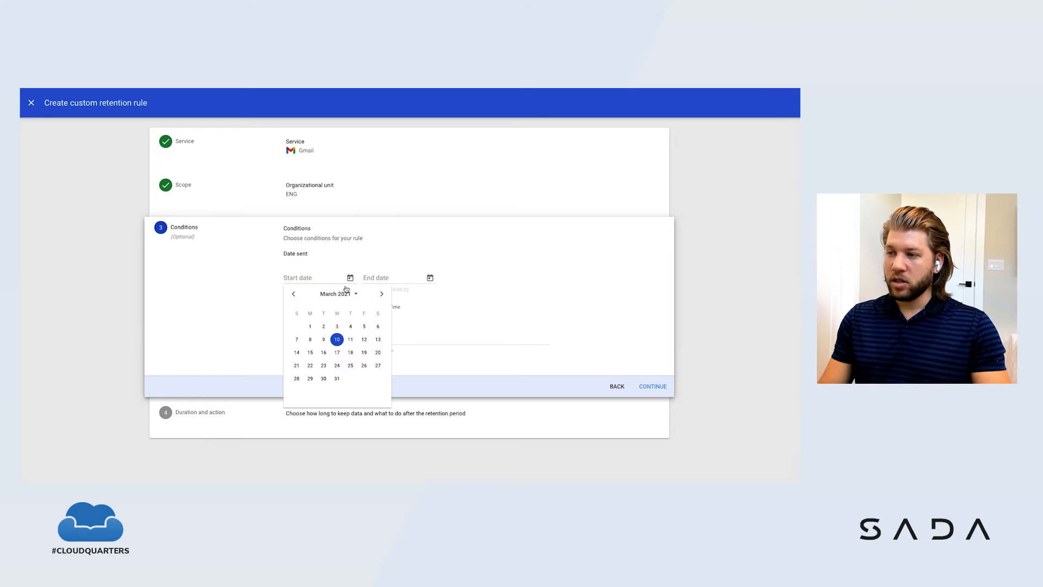
pyautogui.click(337, 339)
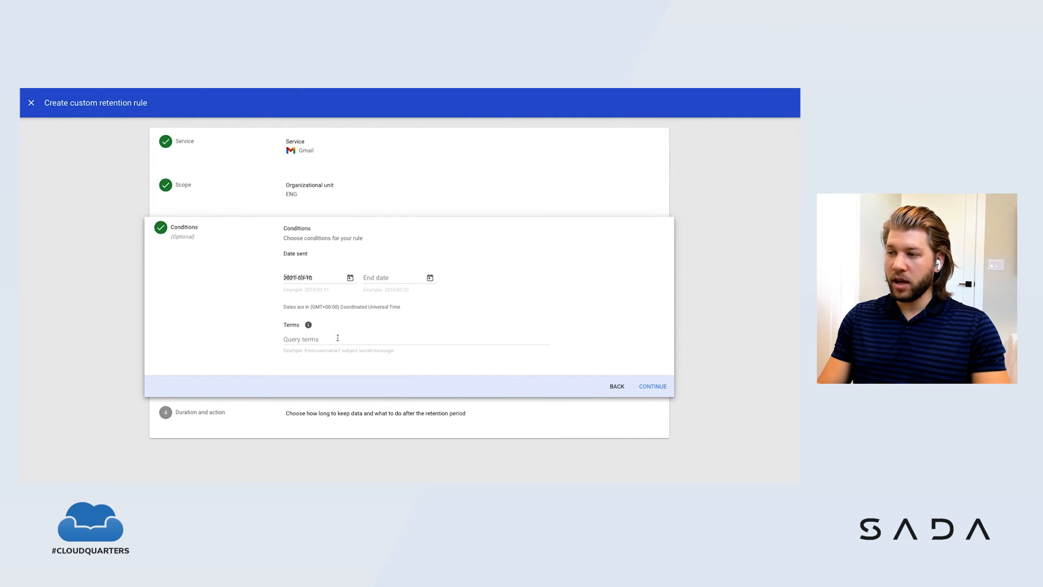
pyautogui.click(430, 278)
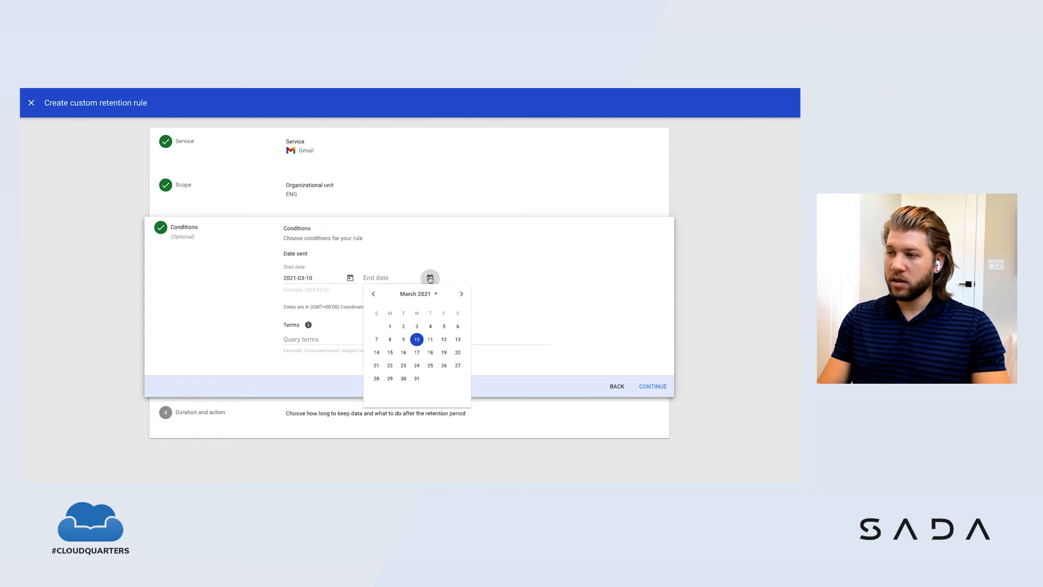
pyautogui.click(437, 294)
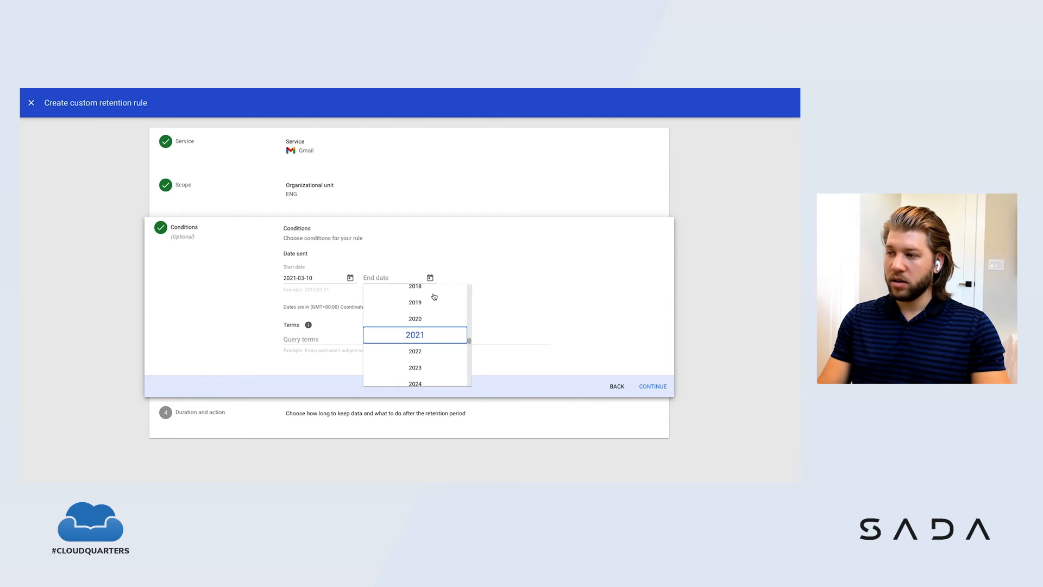
pyautogui.scroll(-20, 431, 332)
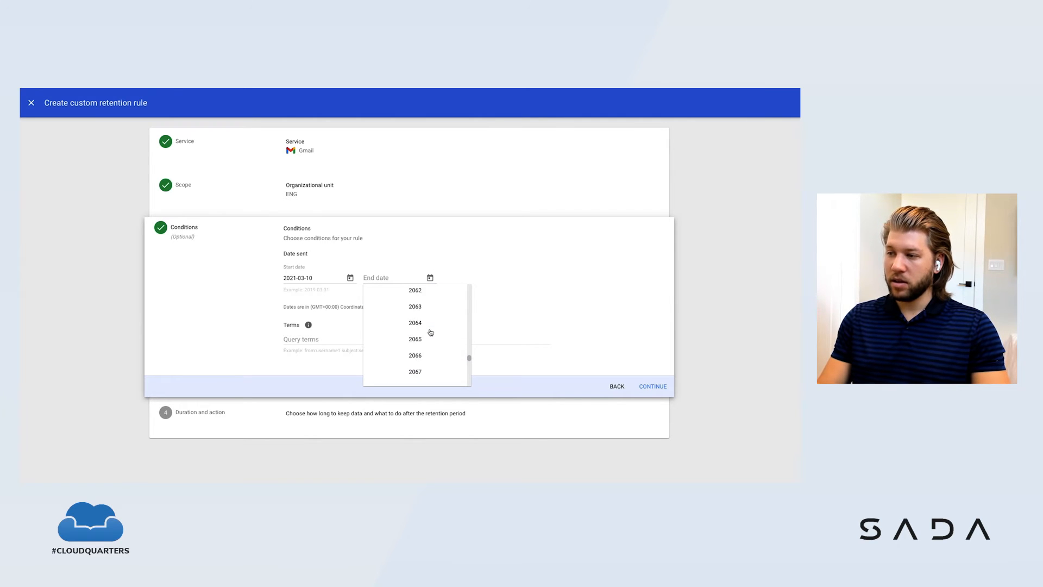
pyautogui.scroll(-5, 431, 332)
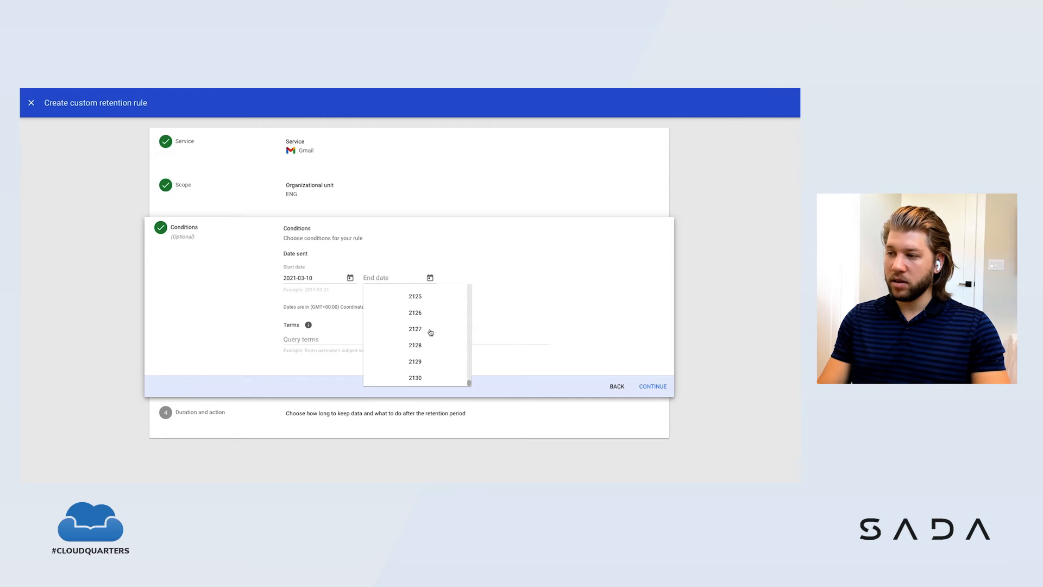
pyautogui.click(415, 377)
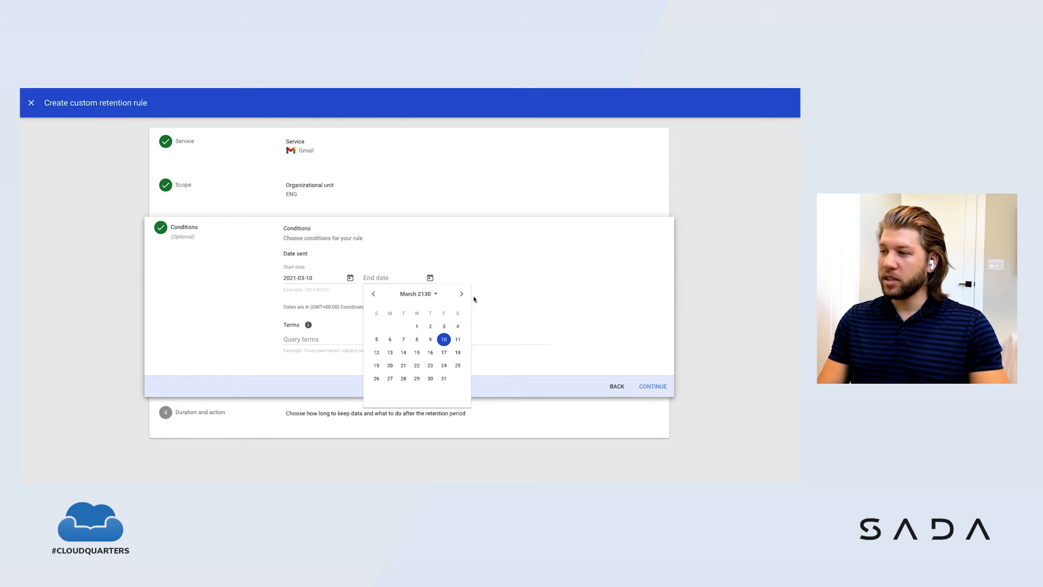
pyautogui.click(444, 339)
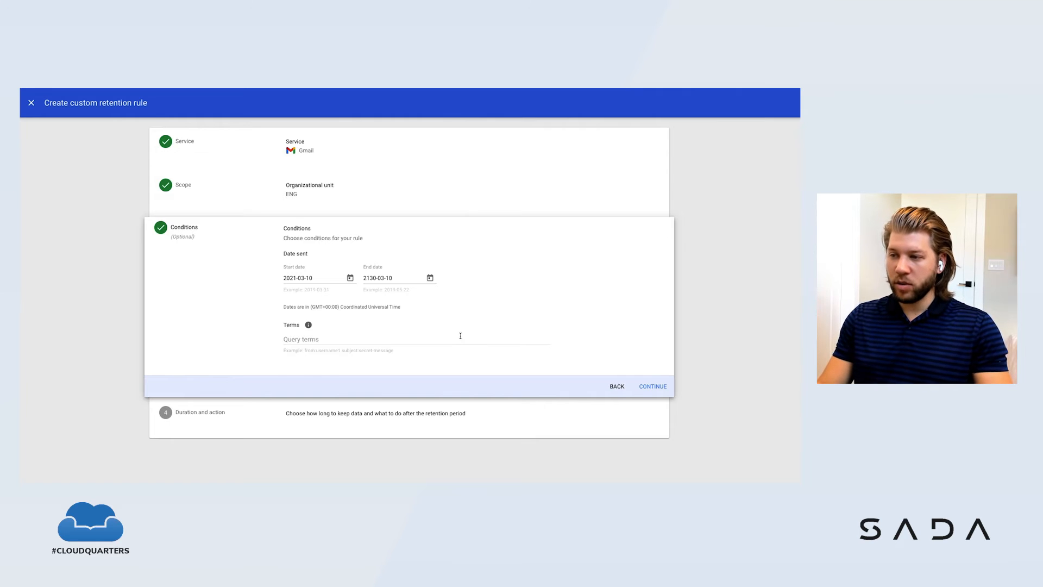
pyautogui.click(653, 387)
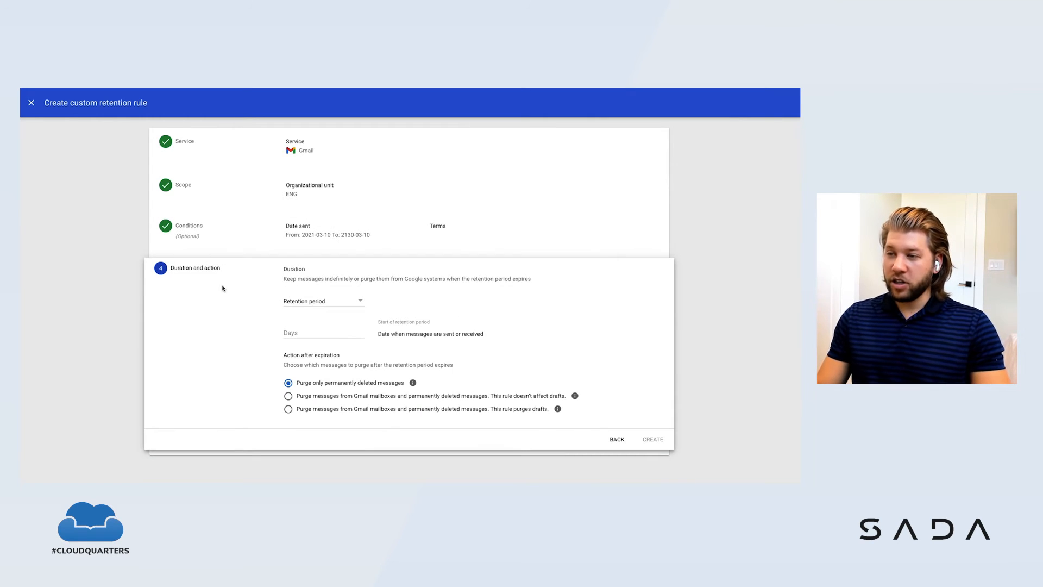
# Step: Set the rule's duration to Indefinitely and create the custom retention rule
pyautogui.click(359, 302)
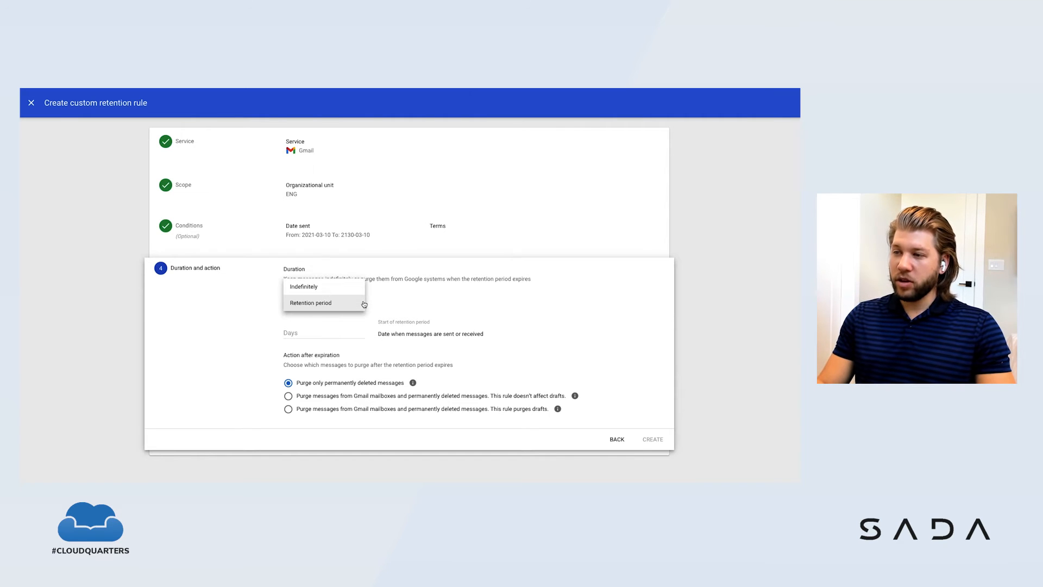
pyautogui.click(320, 290)
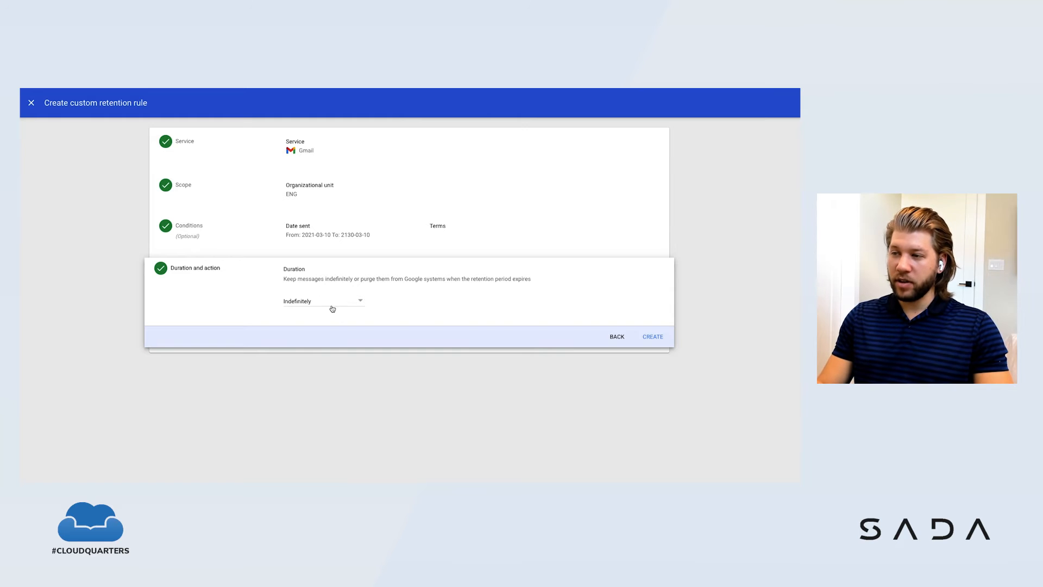
pyautogui.click(654, 337)
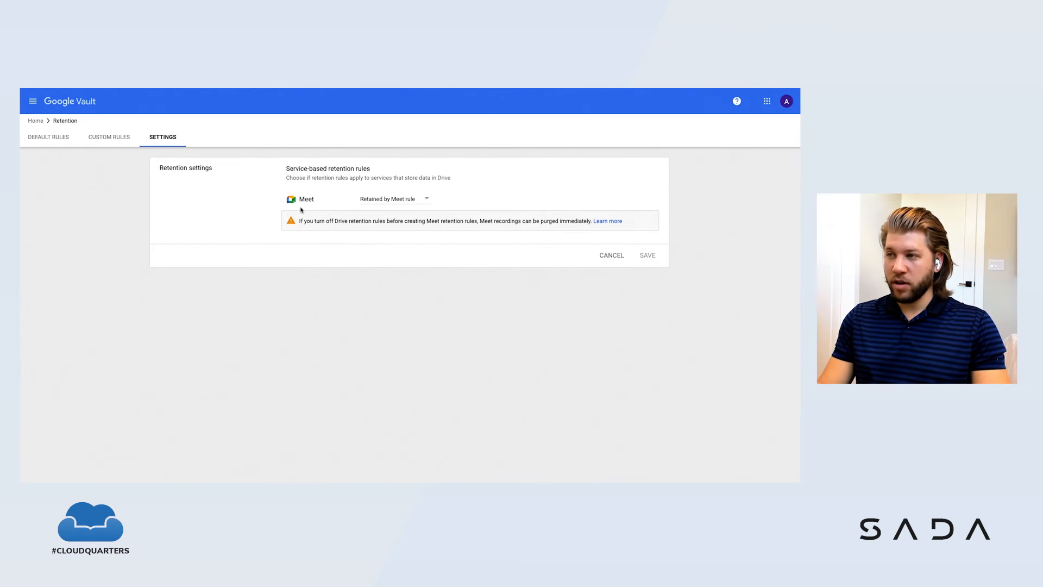
# Step: Review the available retention options for Meet in the retention settings, and open the Matters list
pyautogui.click(421, 202)
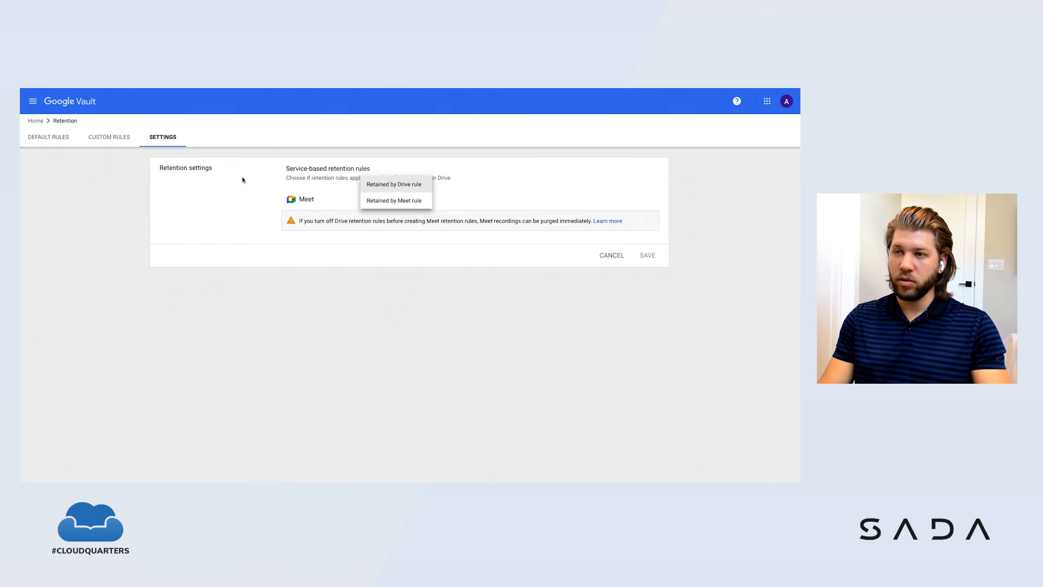
pyautogui.click(228, 180)
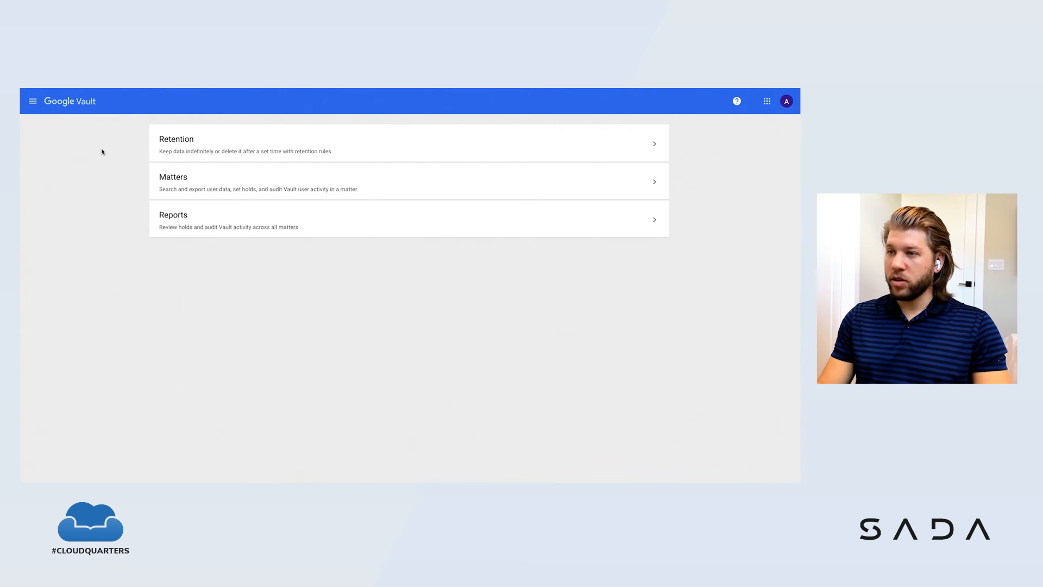
pyautogui.click(187, 185)
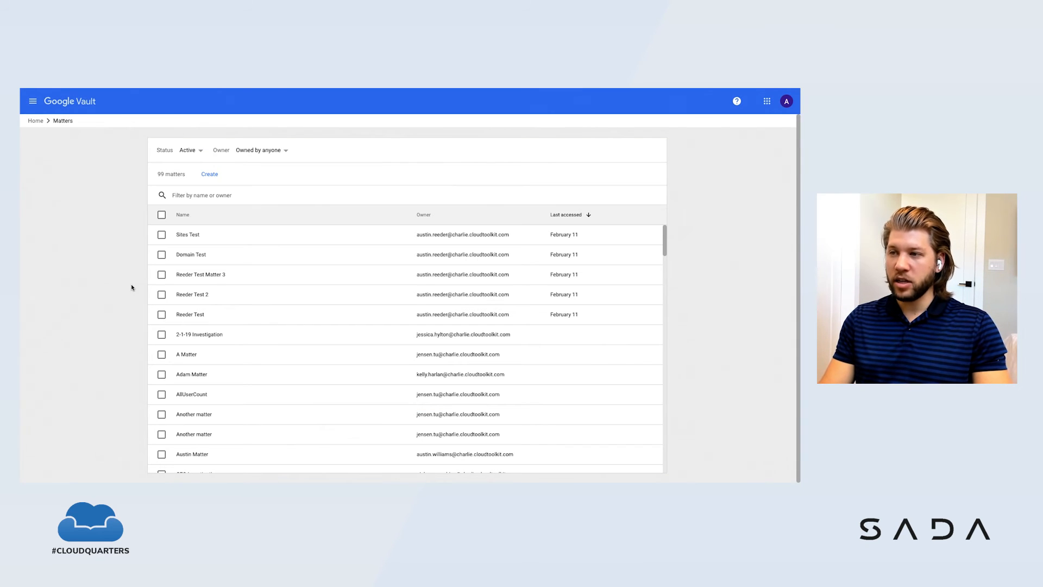
# Step: Create a new matter named "Search Example", leaving its description empty
pyautogui.click(214, 176)
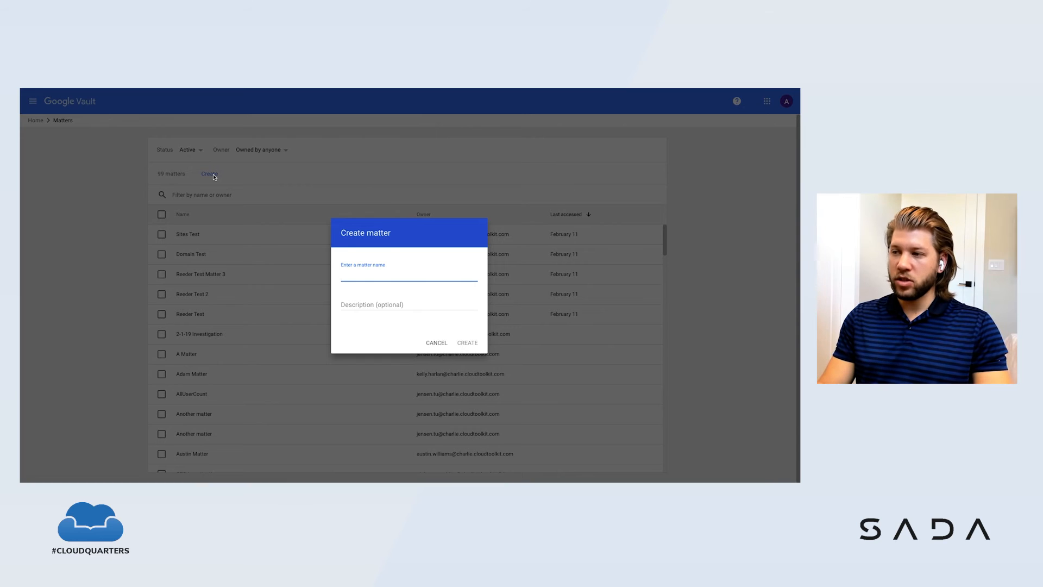
pyautogui.write('S')
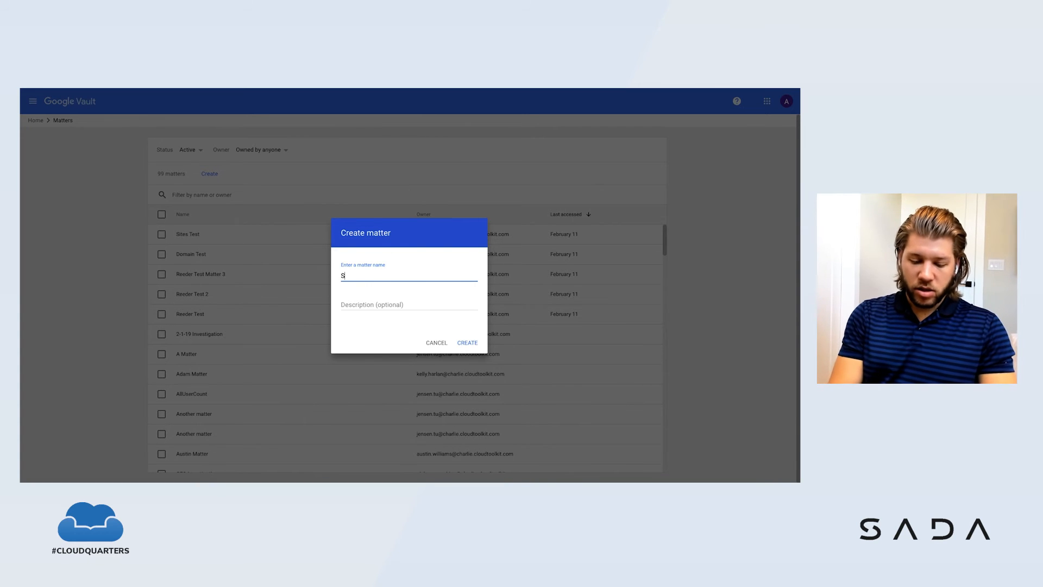
pyautogui.write('earch Example')
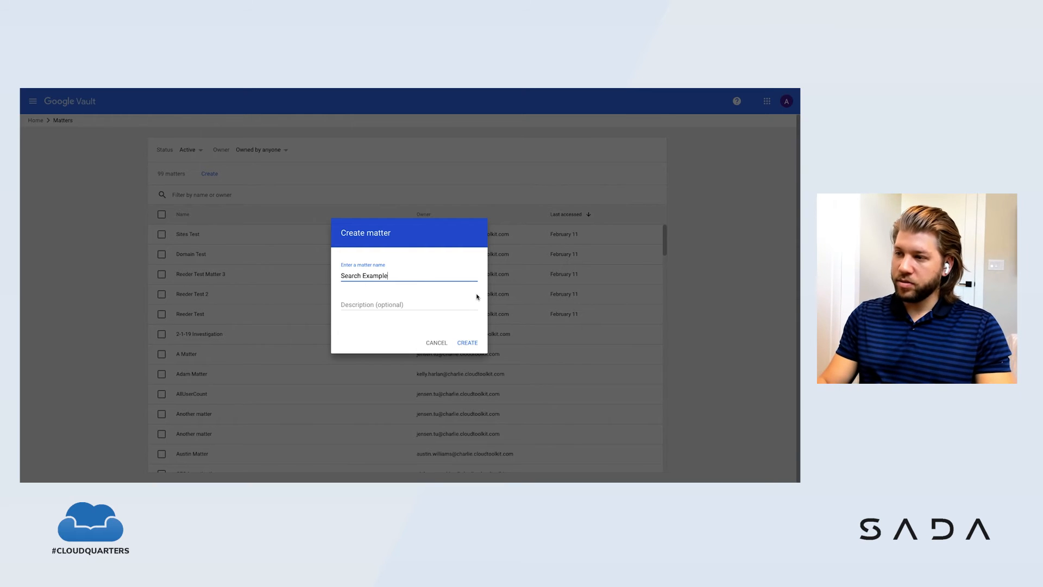
pyautogui.click(467, 343)
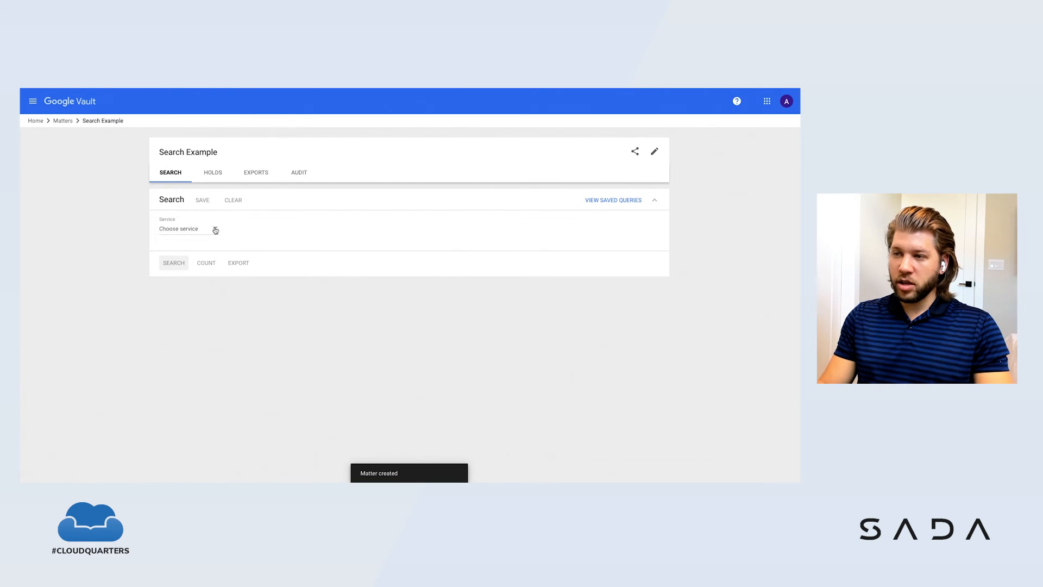
# Step: Set the matter's search service to Gmail and enter the email address of the specific account to search
pyautogui.click(214, 229)
pyautogui.click(197, 247)
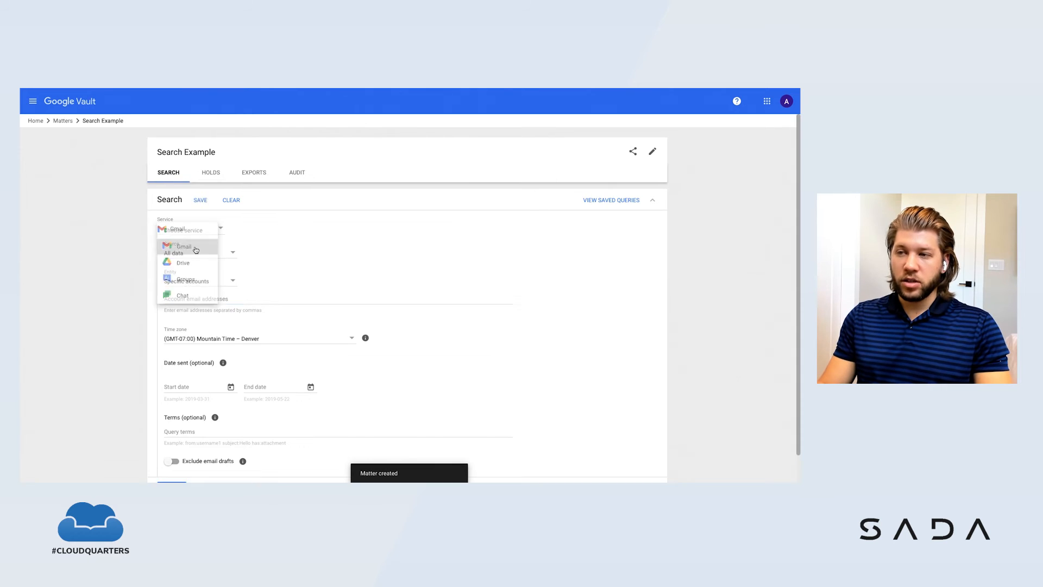
pyautogui.scroll(-1, 288, 238)
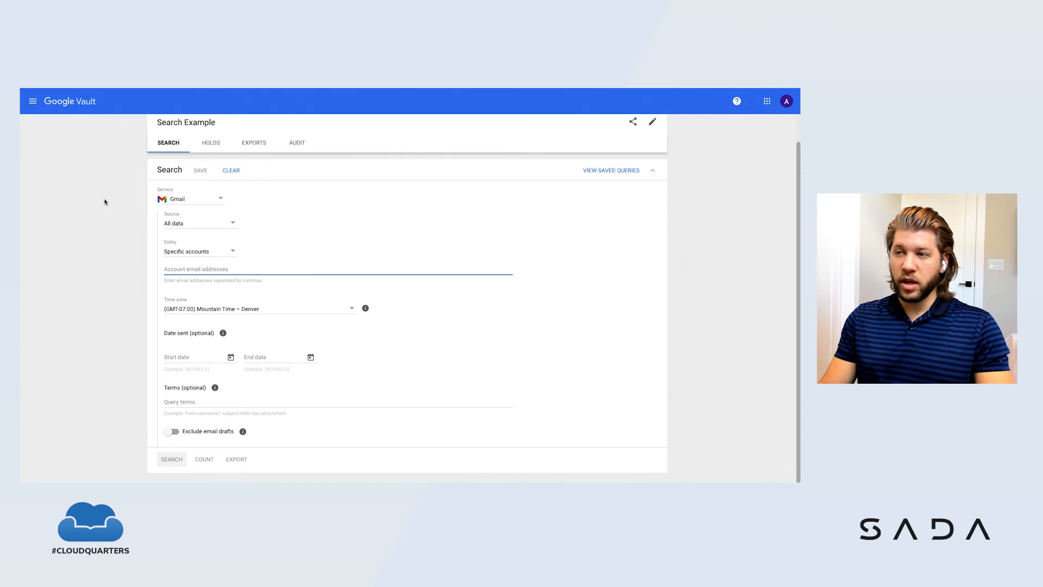
pyautogui.write('ryan')
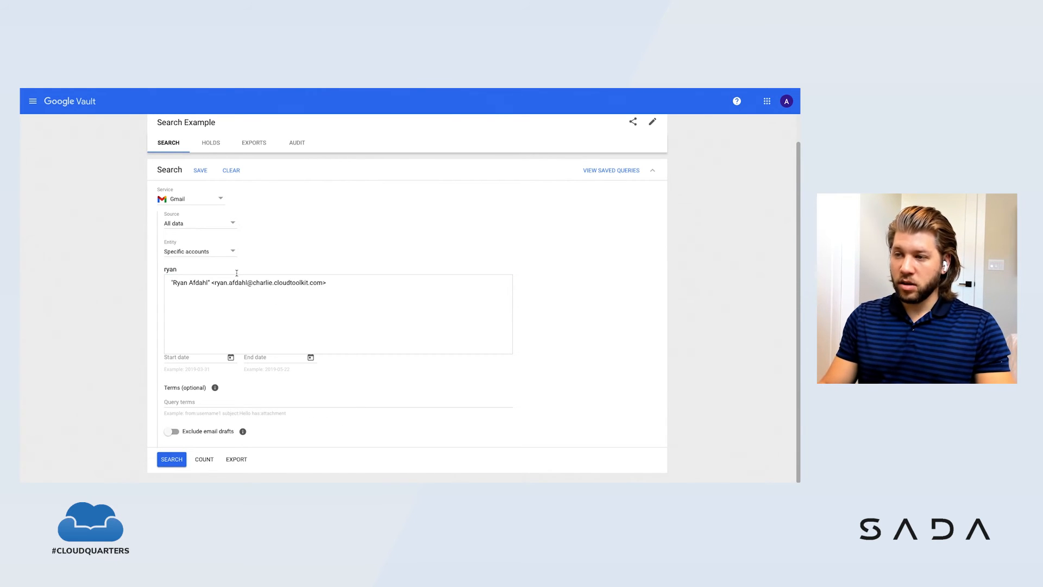
pyautogui.click(239, 288)
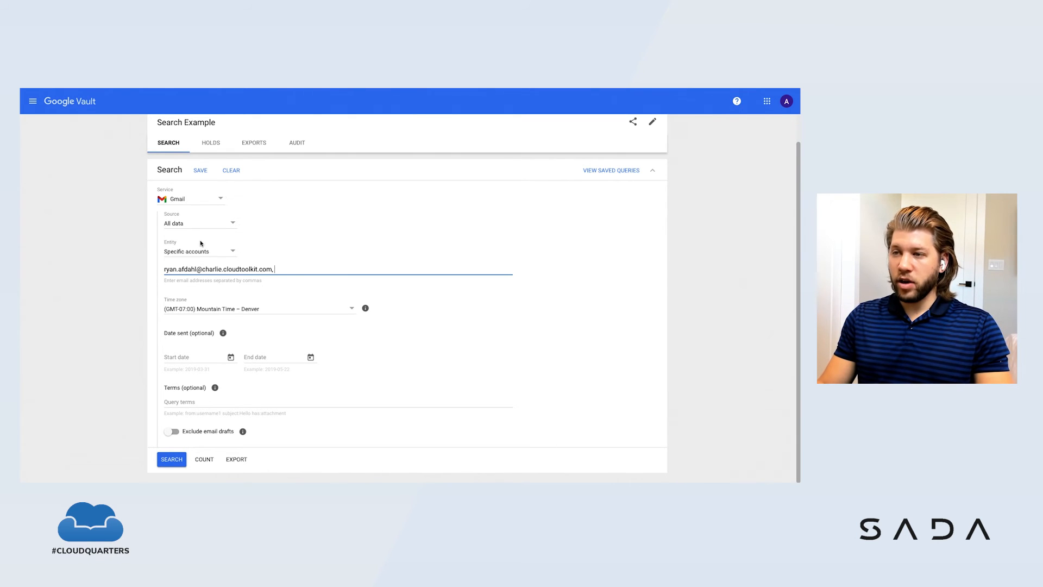
# Step: Limit the sent dates to 2021-02-10 through 2021-03-10 and run the search
pyautogui.click(231, 358)
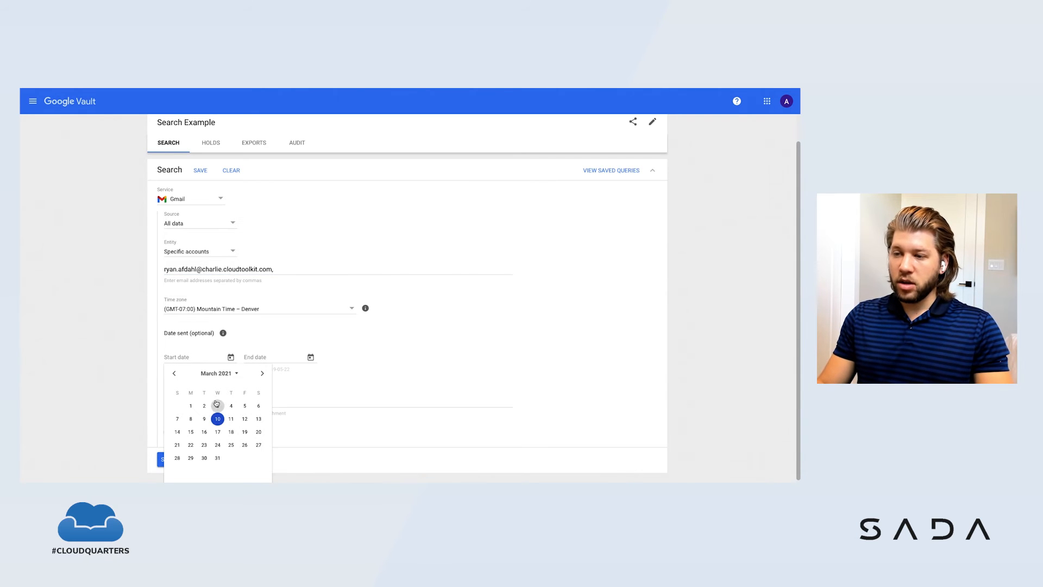
pyautogui.click(174, 373)
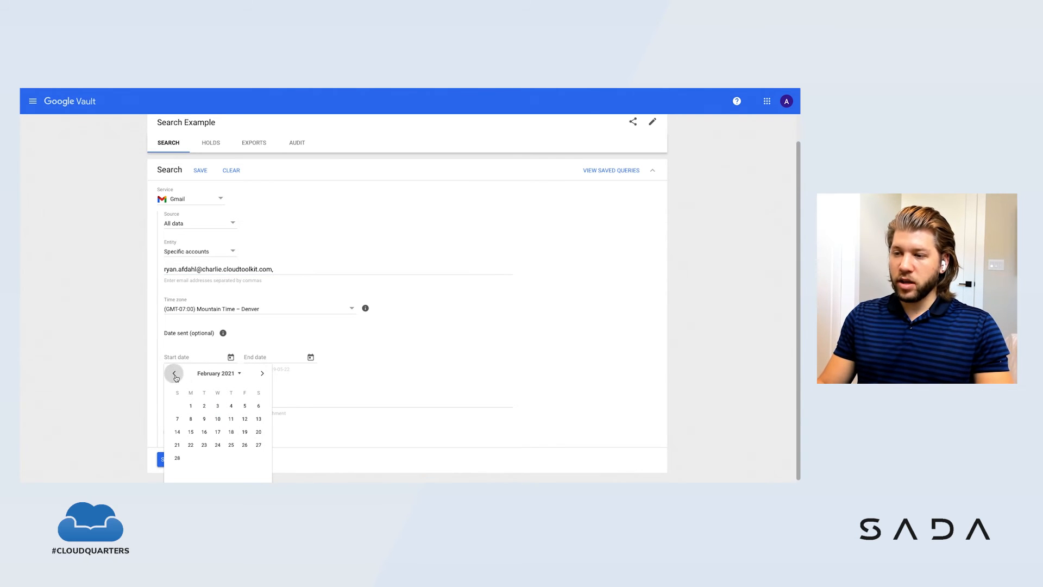
pyautogui.click(218, 418)
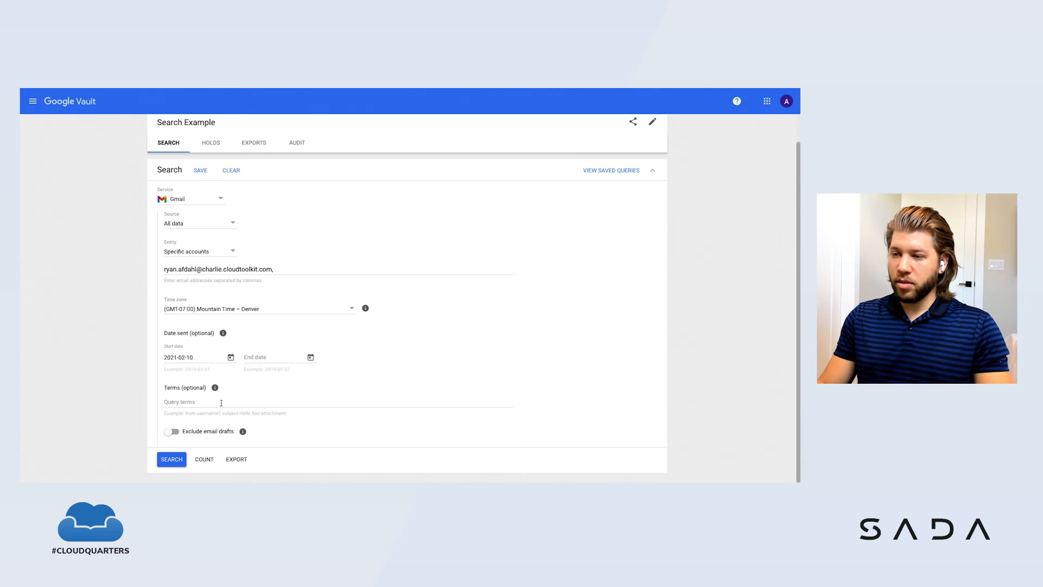
pyautogui.click(310, 357)
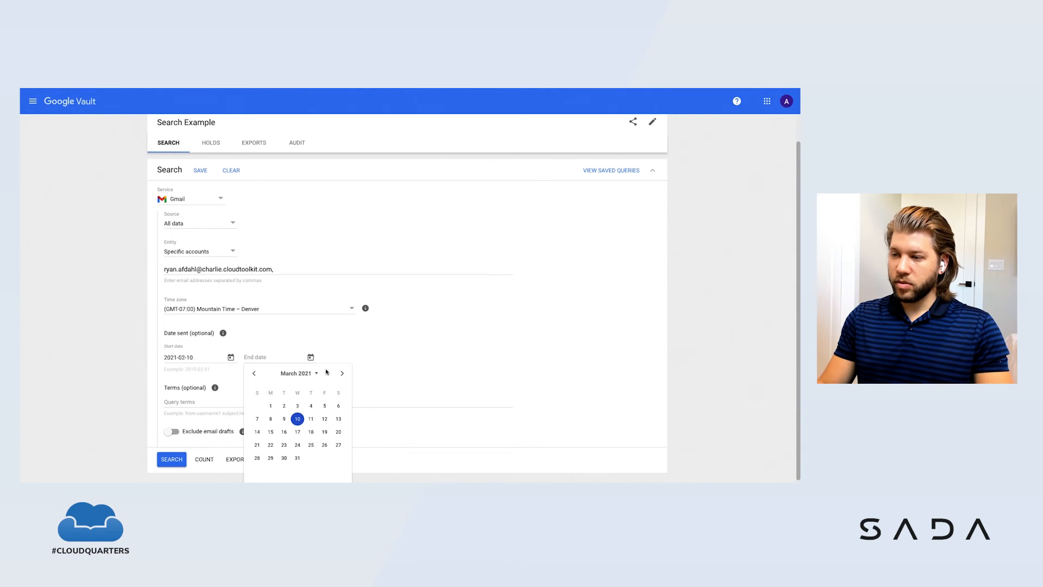
pyautogui.click(297, 418)
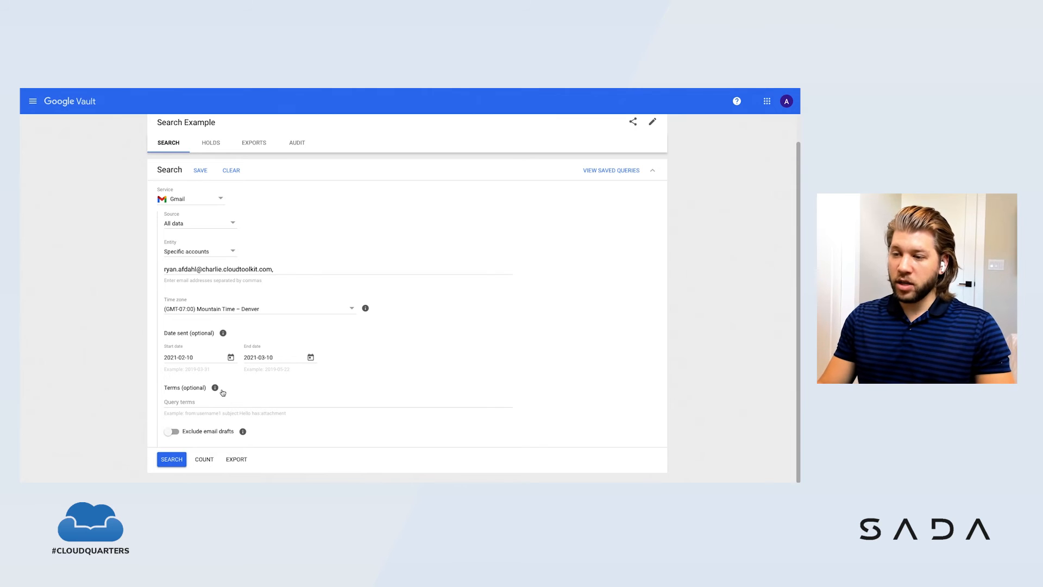
pyautogui.click(172, 460)
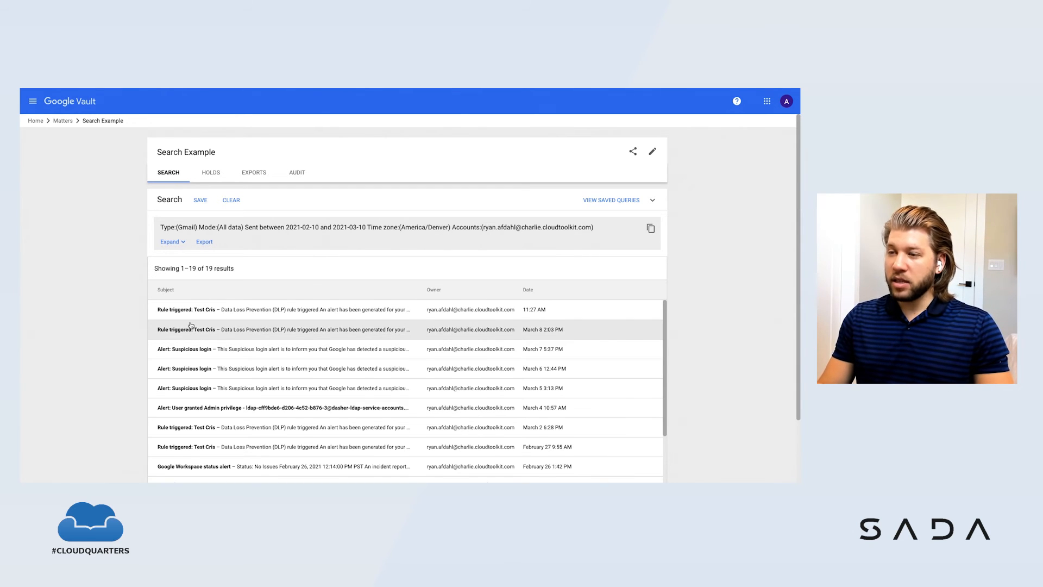
# Step: Look through the search results and save the query, naming it with the account holder's first name in possessive form plus "Example Query"
pyautogui.scroll(-1, 190, 326)
pyautogui.scroll(-2, 190, 326)
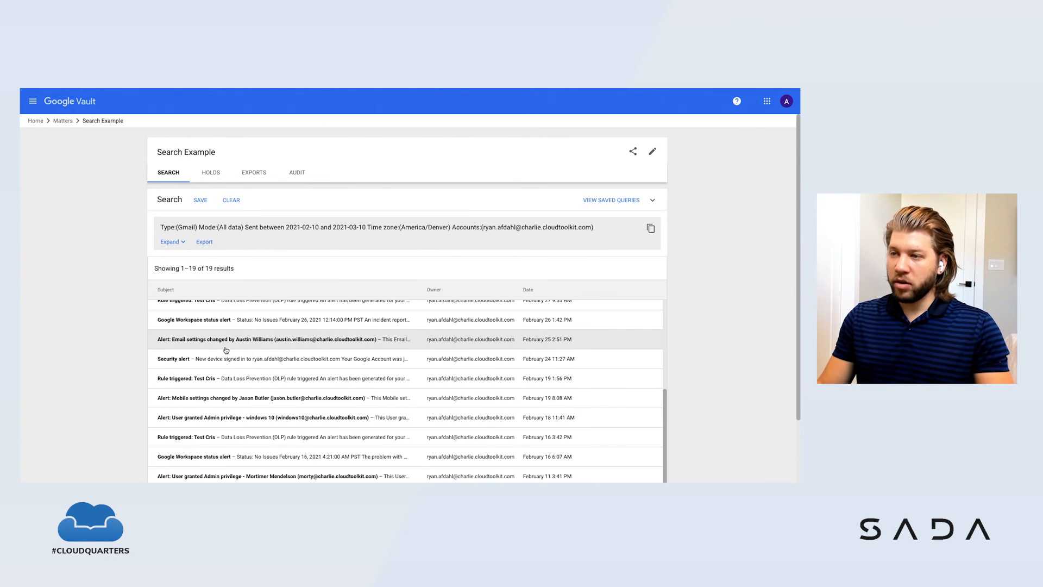
pyautogui.click(200, 200)
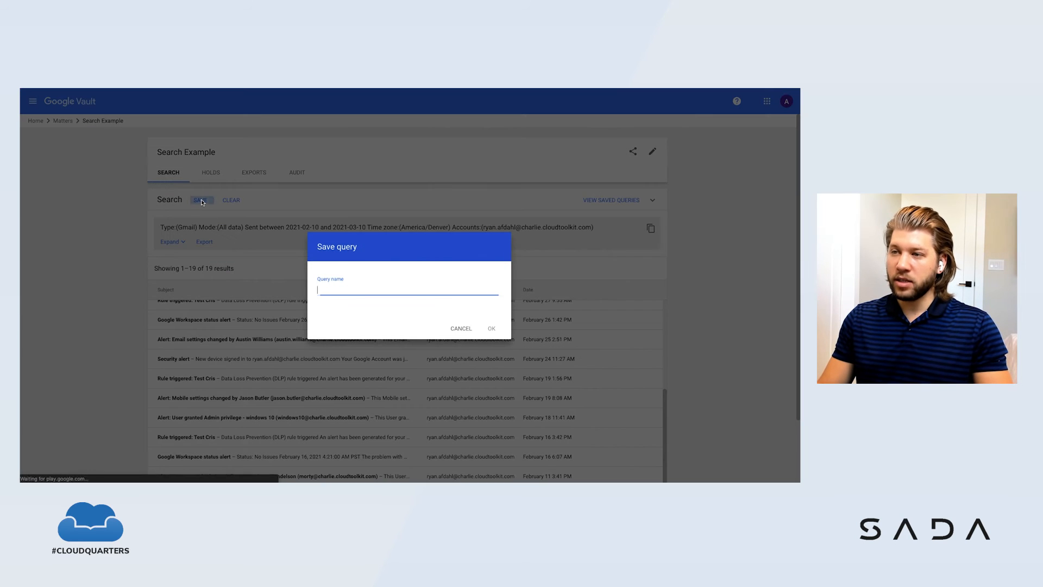
pyautogui.write('Rya')
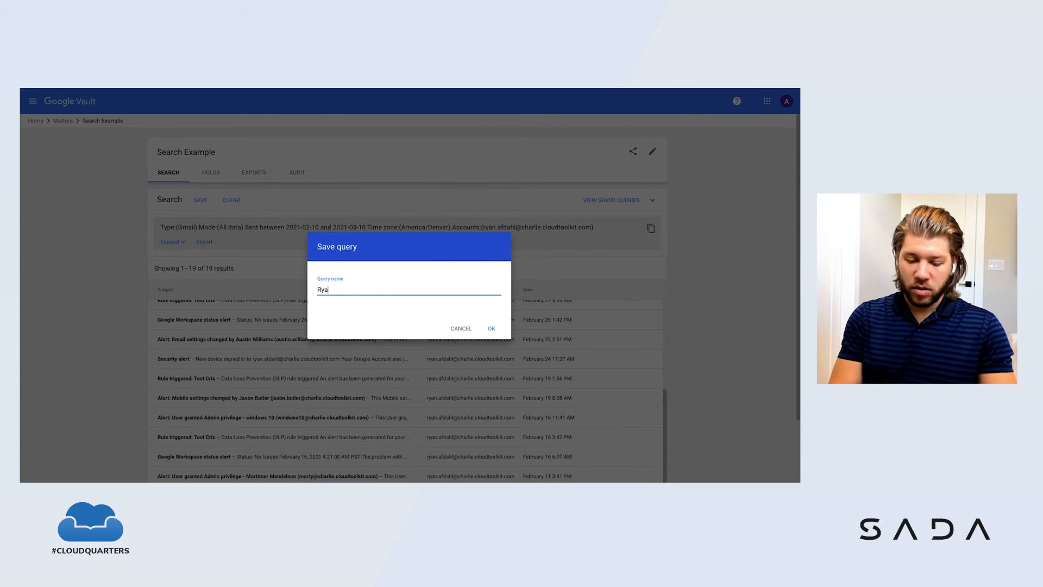
pyautogui.write("n's Example ")
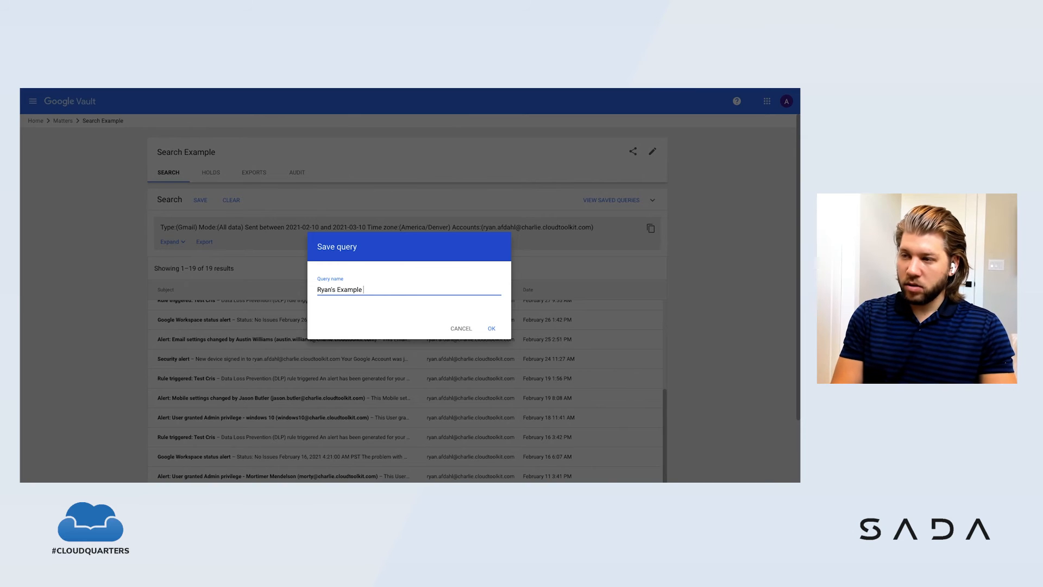
pyautogui.write('Query')
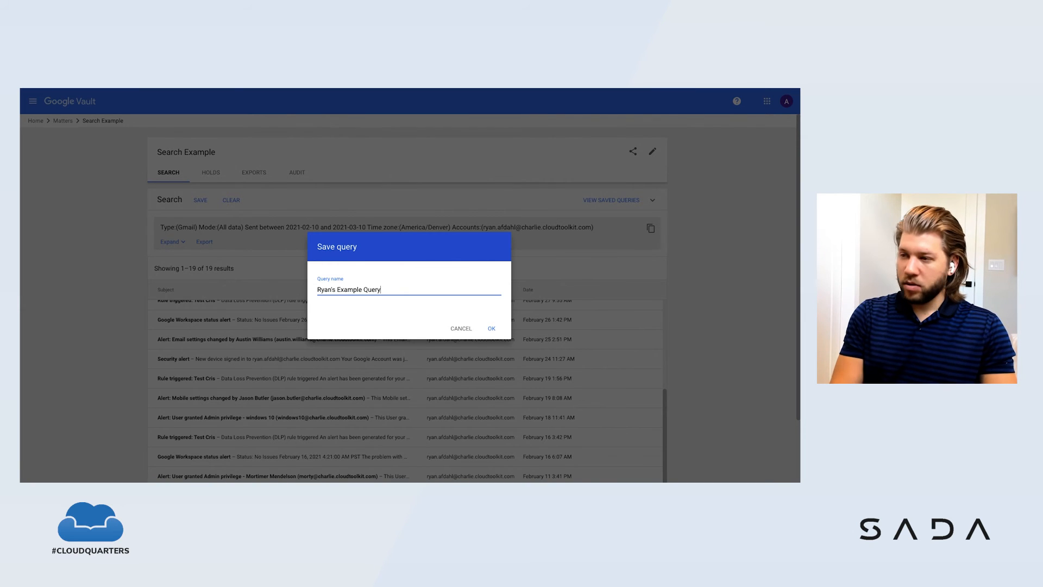
pyautogui.press('Return')
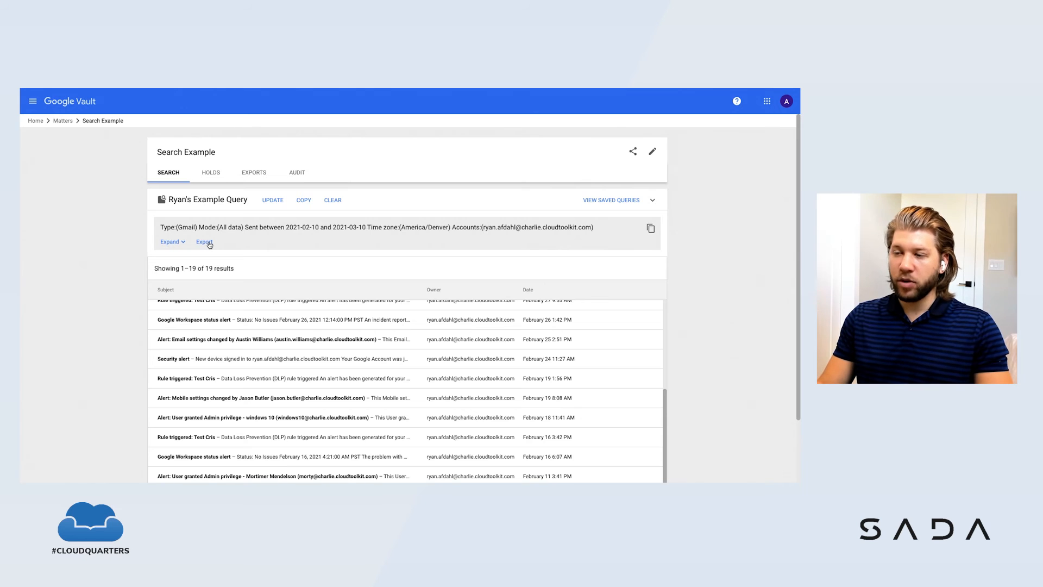
# Step: Set up an export of the results named with the account holder's possessive first name plus "Example Export", with United States as data region
pyautogui.click(205, 242)
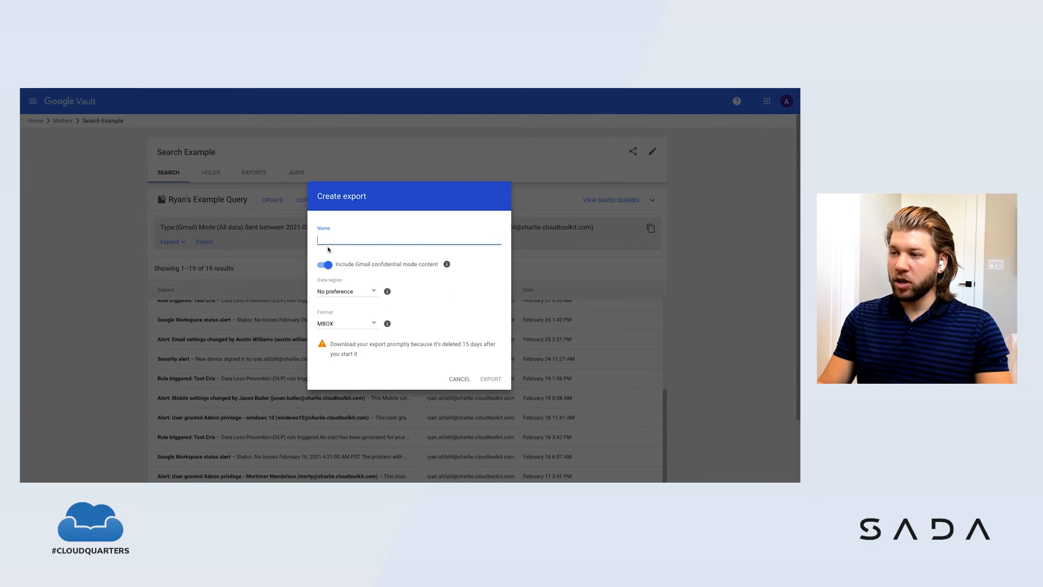
pyautogui.write('Ryan')
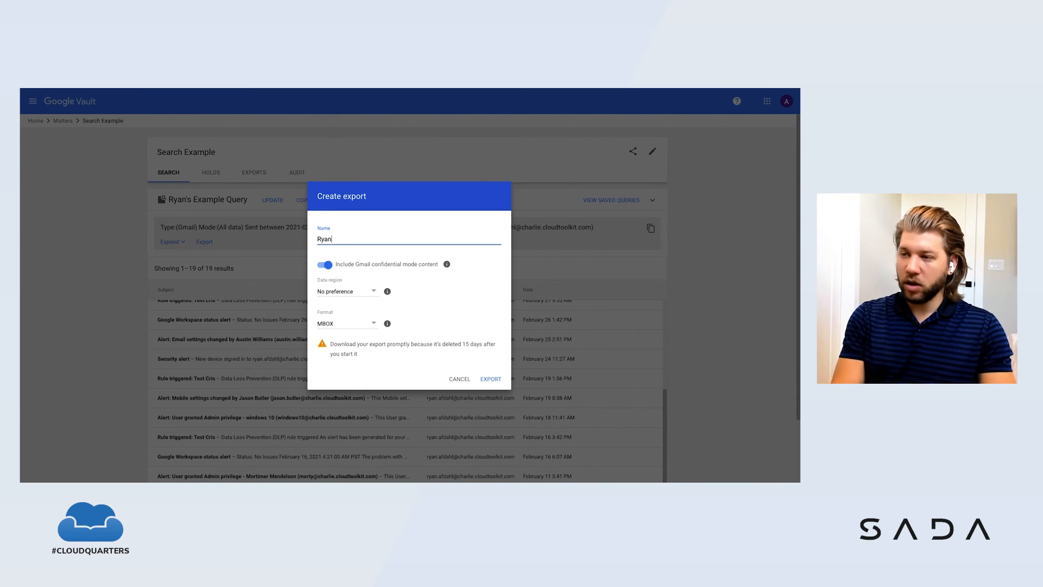
pyautogui.write("'s Example Export")
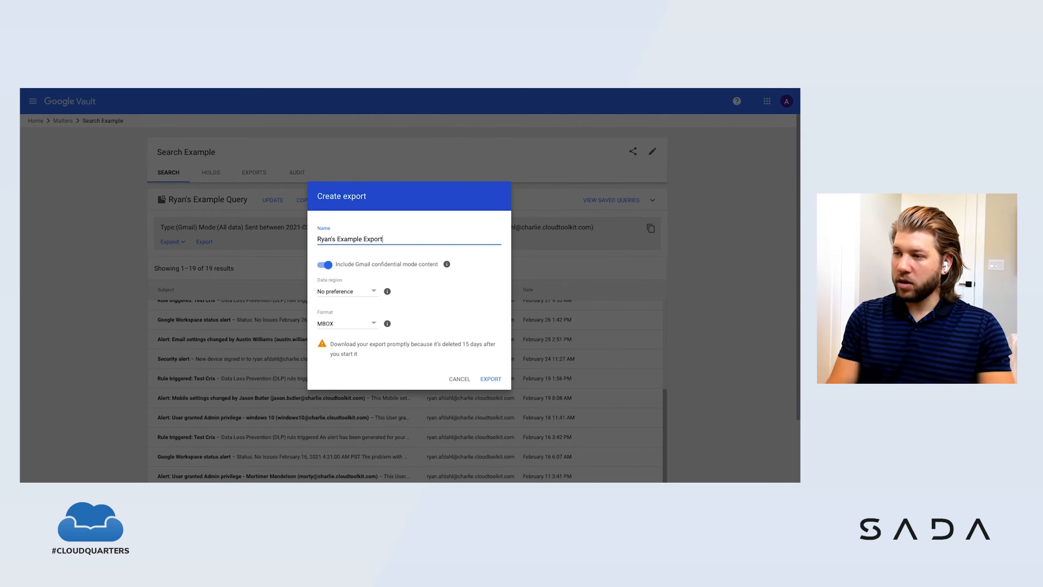
pyautogui.click(373, 295)
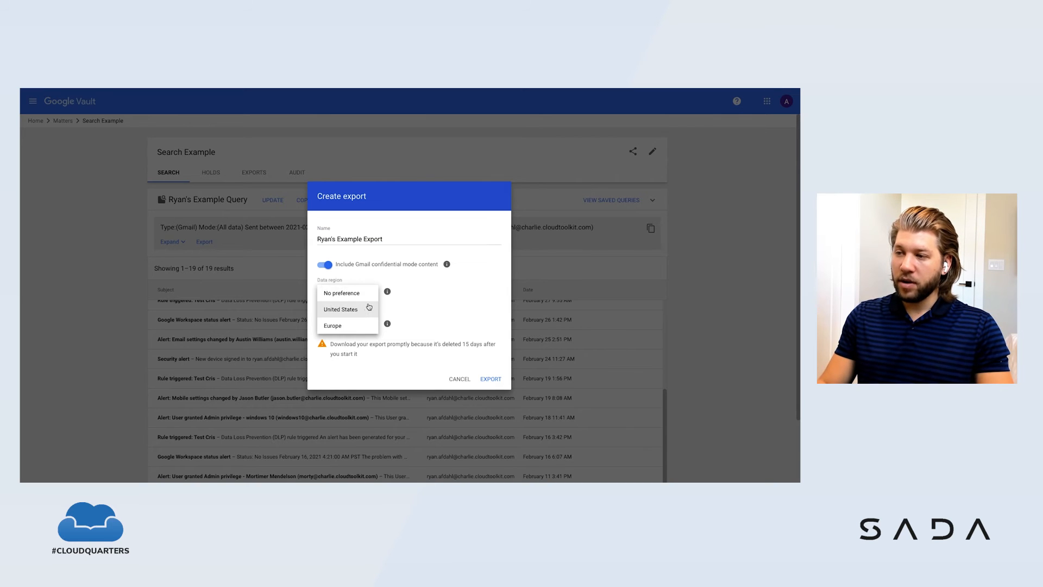
pyautogui.click(367, 311)
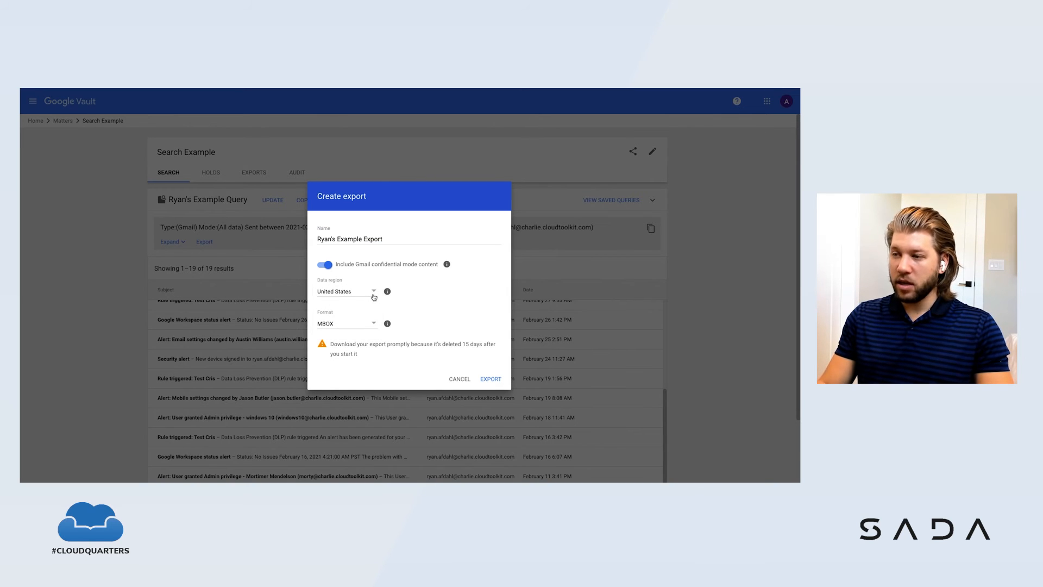
# Step: Set the export format to PST, start the export and open the matter's list of exports
pyautogui.click(374, 326)
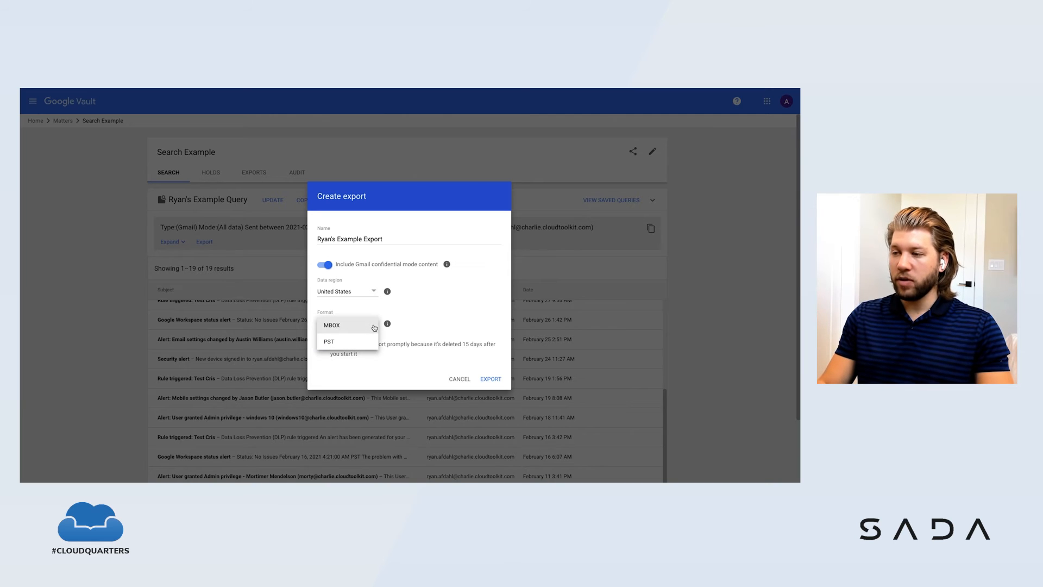
pyautogui.click(337, 346)
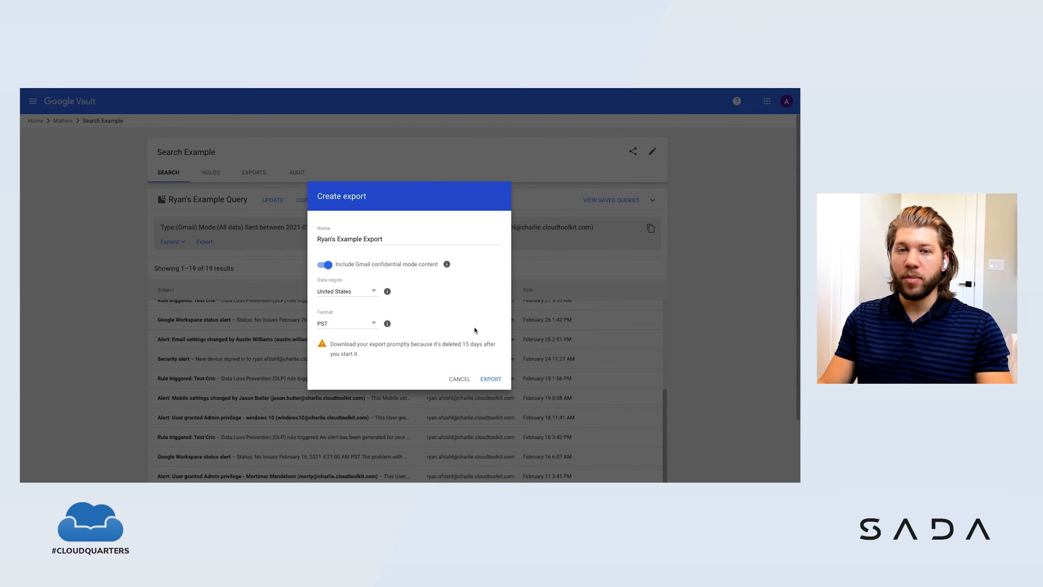
pyautogui.click(496, 383)
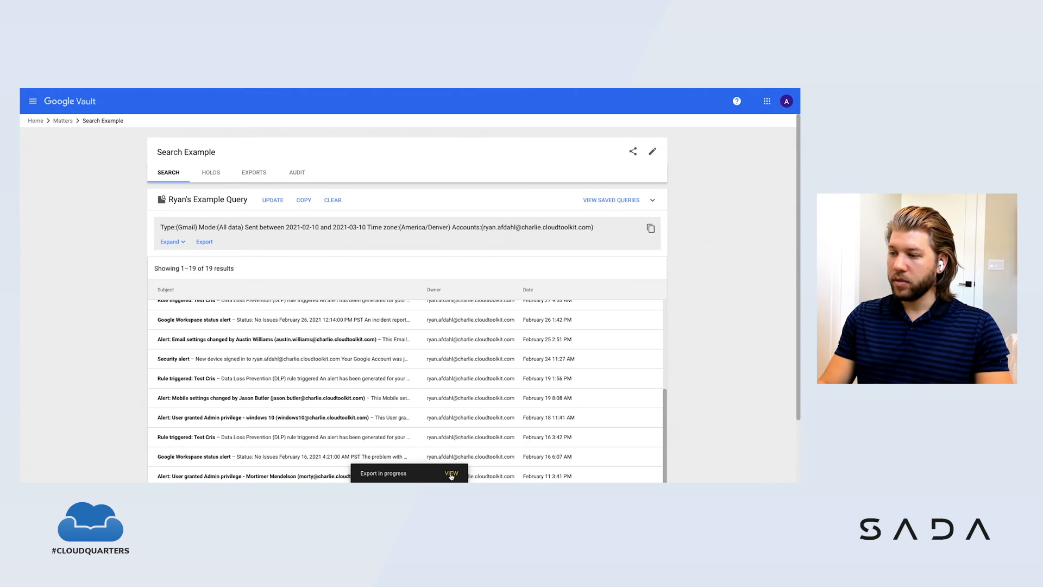
pyautogui.click(452, 474)
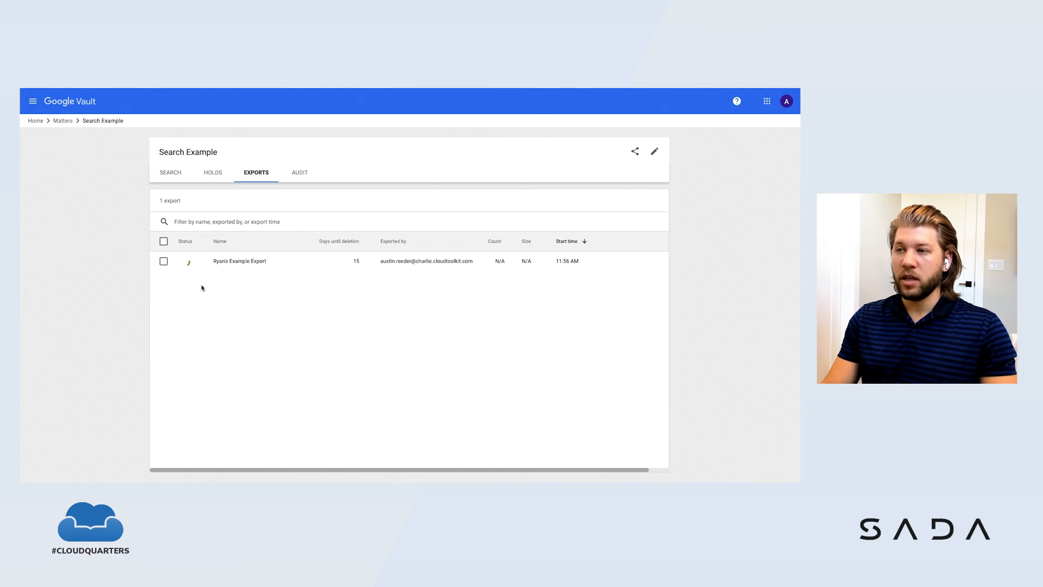
# Step: Start a Gmail hold in the matter, named with the account holder's possessive first name plus "Hold", and continue to the scope
pyautogui.click(215, 174)
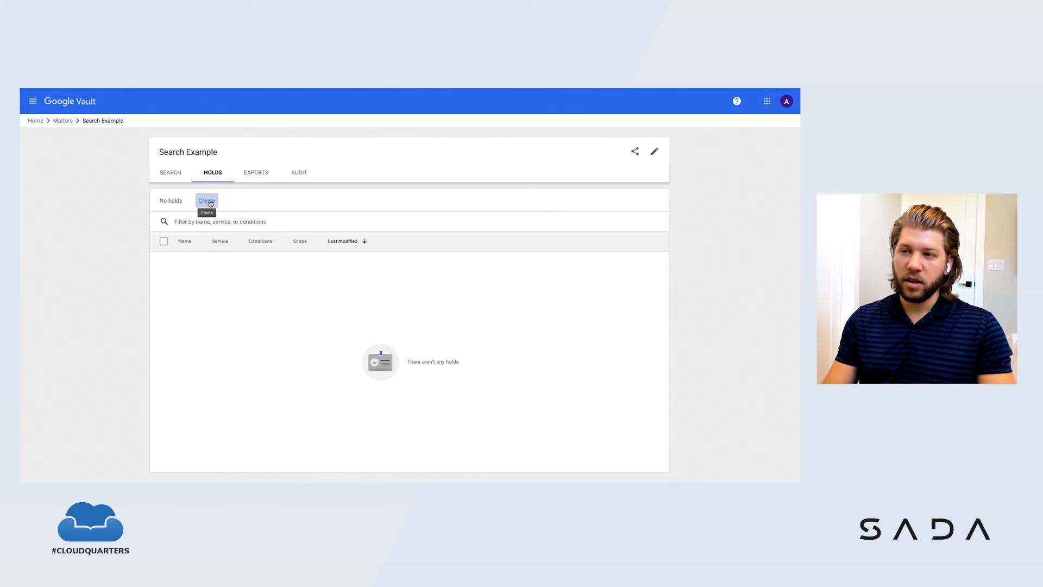
pyautogui.click(210, 202)
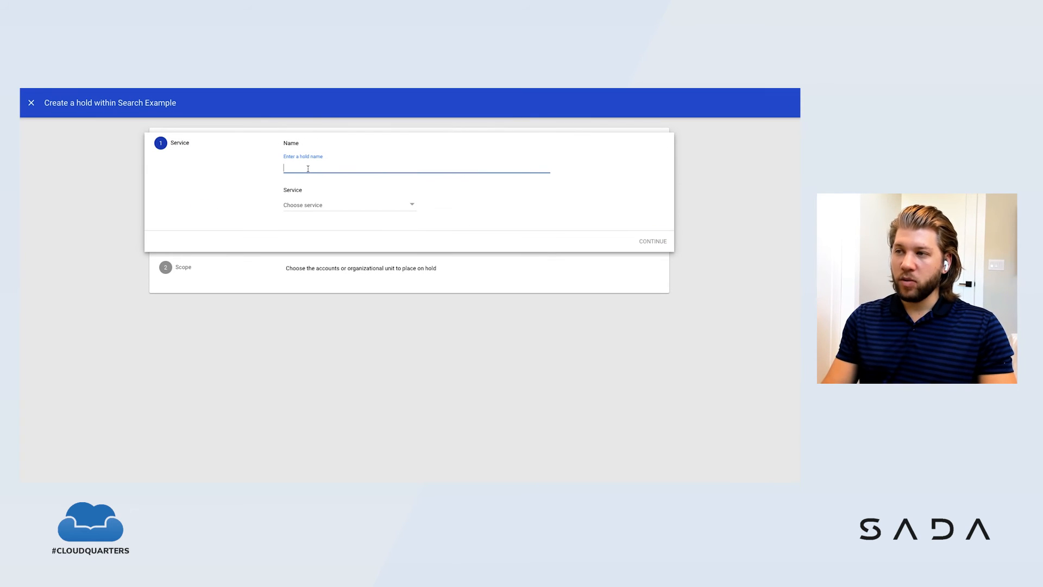
pyautogui.write('Ryan')
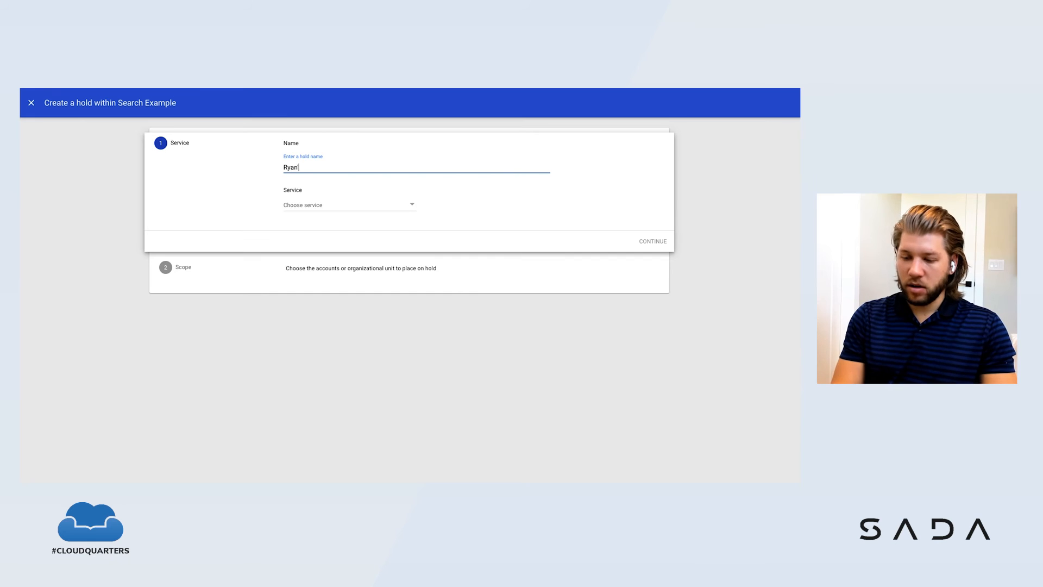
pyautogui.write("'s Hold")
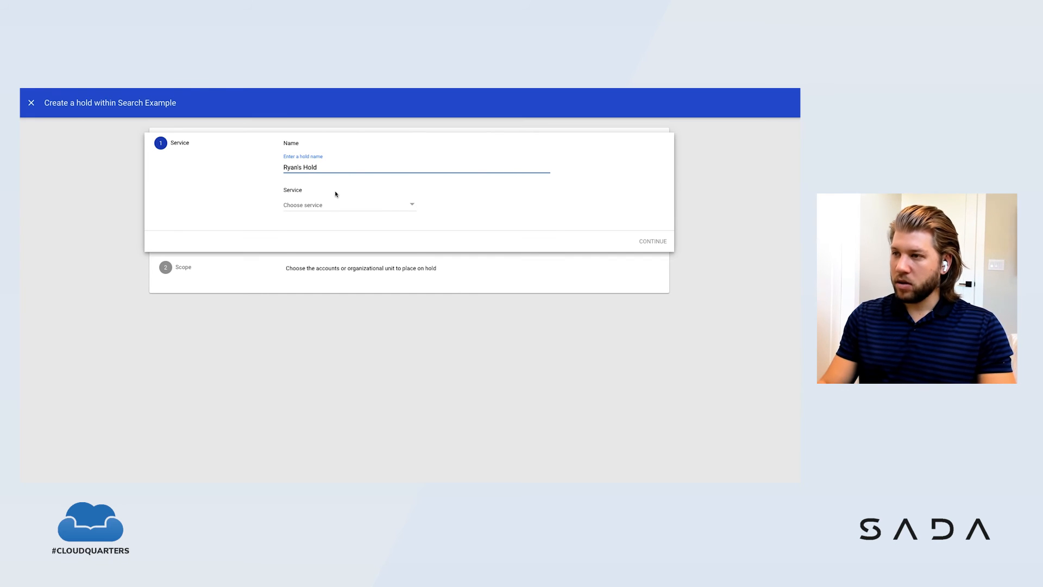
pyautogui.click(338, 205)
pyautogui.click(325, 221)
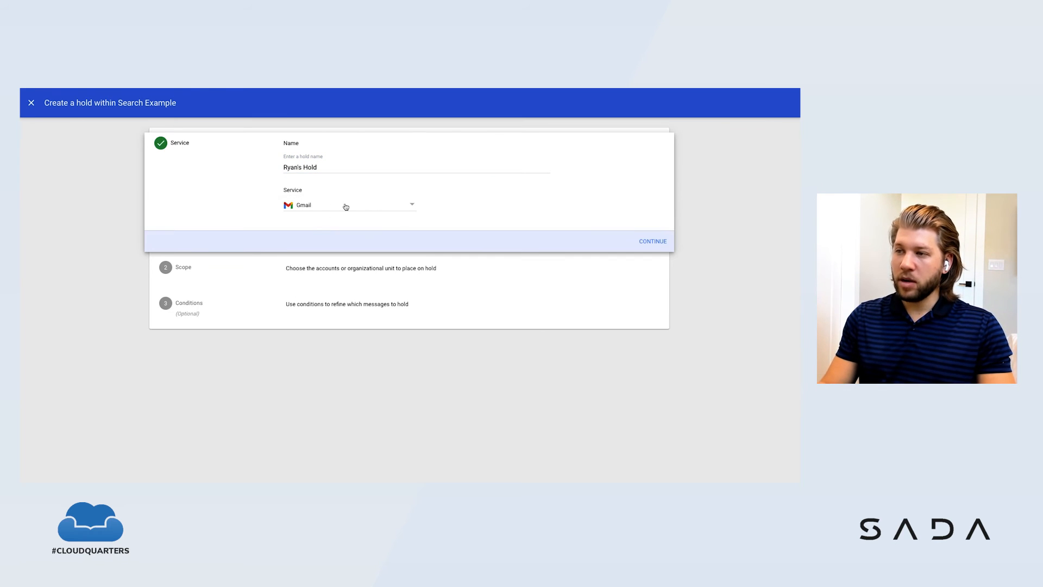
pyautogui.click(653, 242)
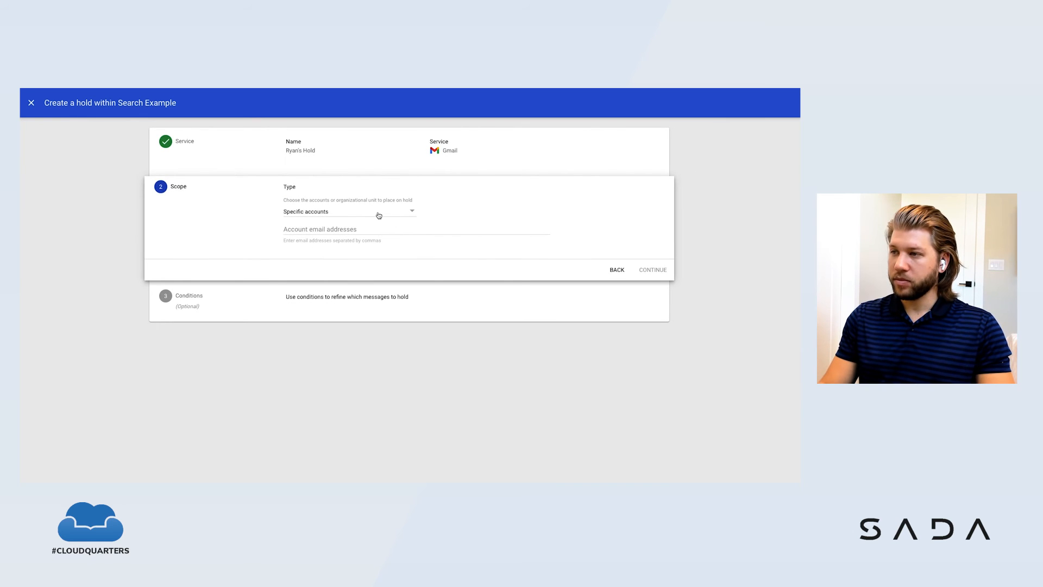
# Step: Scope the hold to specific accounts, choose the account holder's suggested email address and continue to the conditions
pyautogui.click(347, 227)
pyautogui.write('rya')
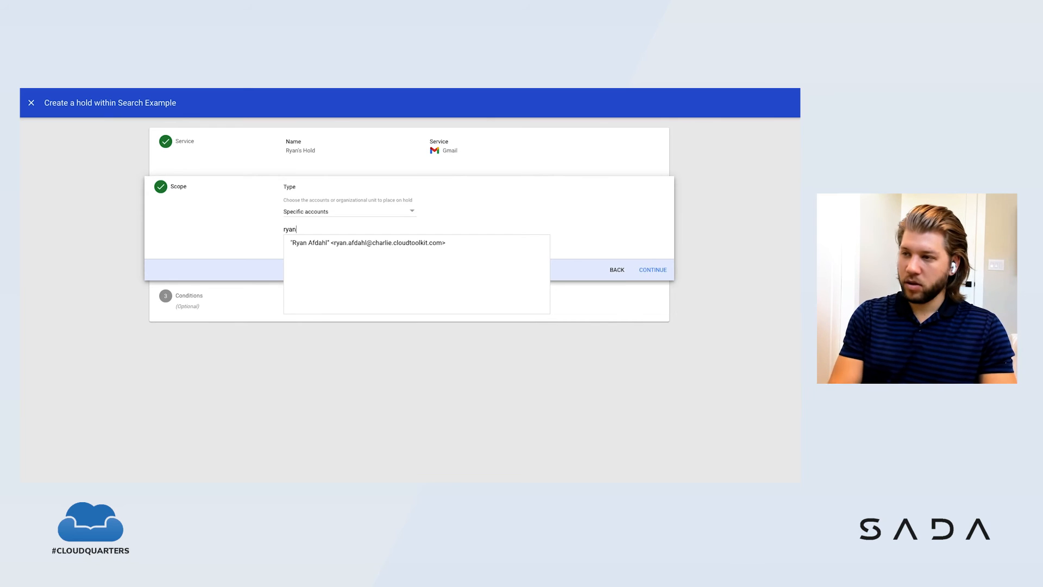
pyautogui.write('n')
pyautogui.click(390, 244)
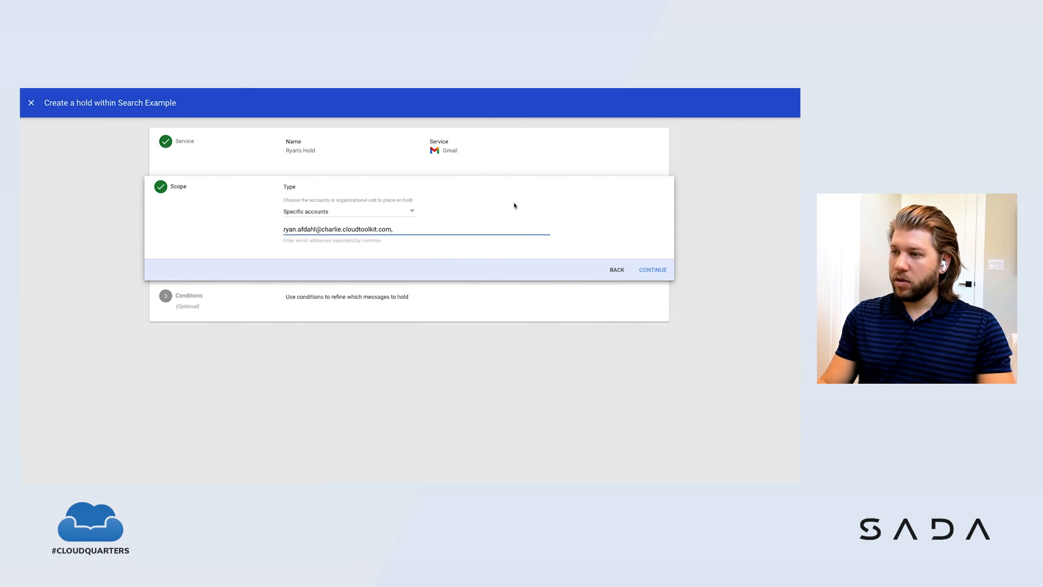
pyautogui.click(412, 214)
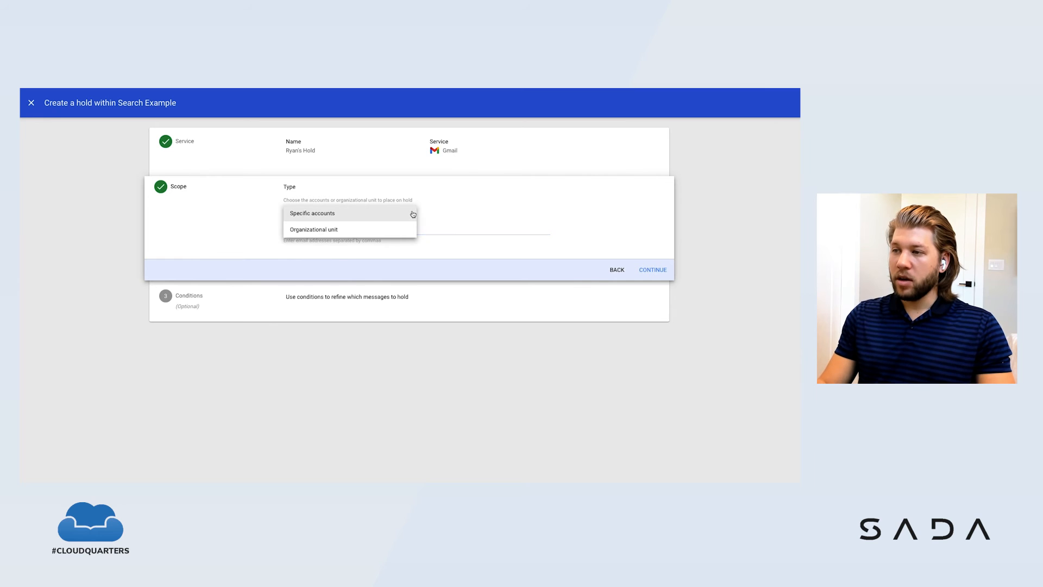
pyautogui.click(352, 219)
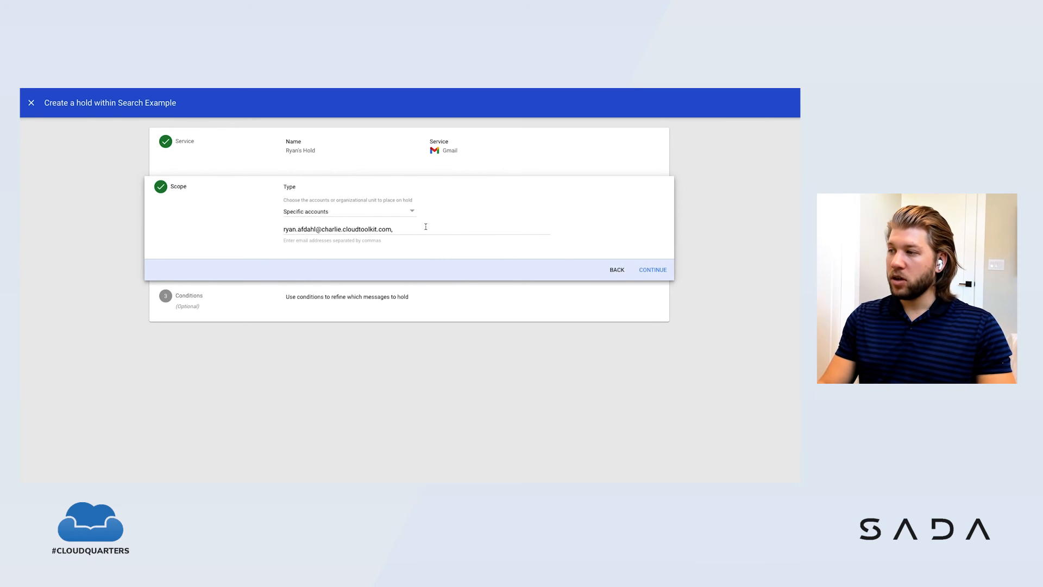
pyautogui.click(654, 271)
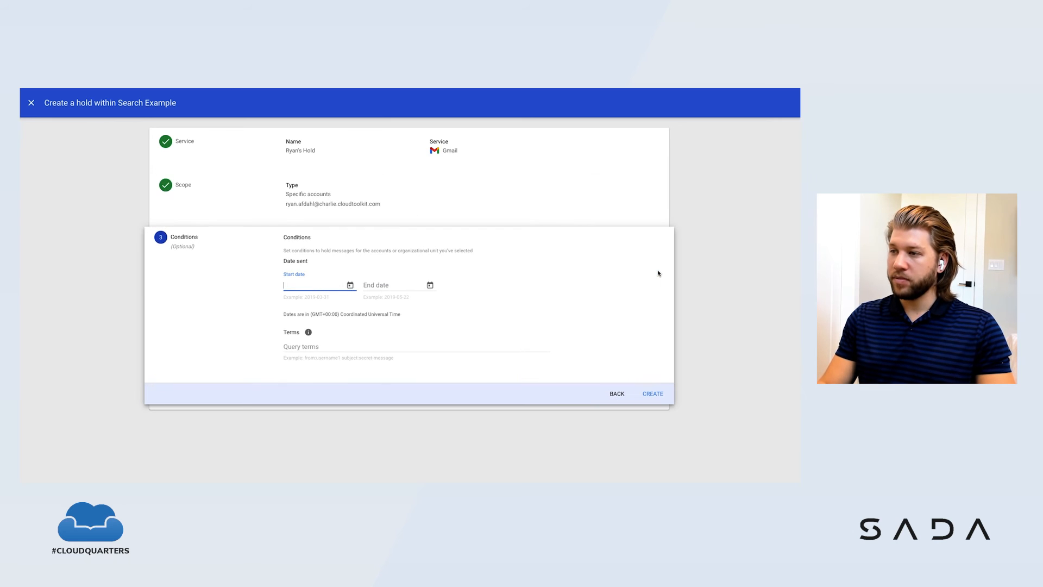
# Step: Limit the hold to messages sent between 2021-03-10 and 2040-03-10, create it and select it in the matter's holds
pyautogui.click(350, 285)
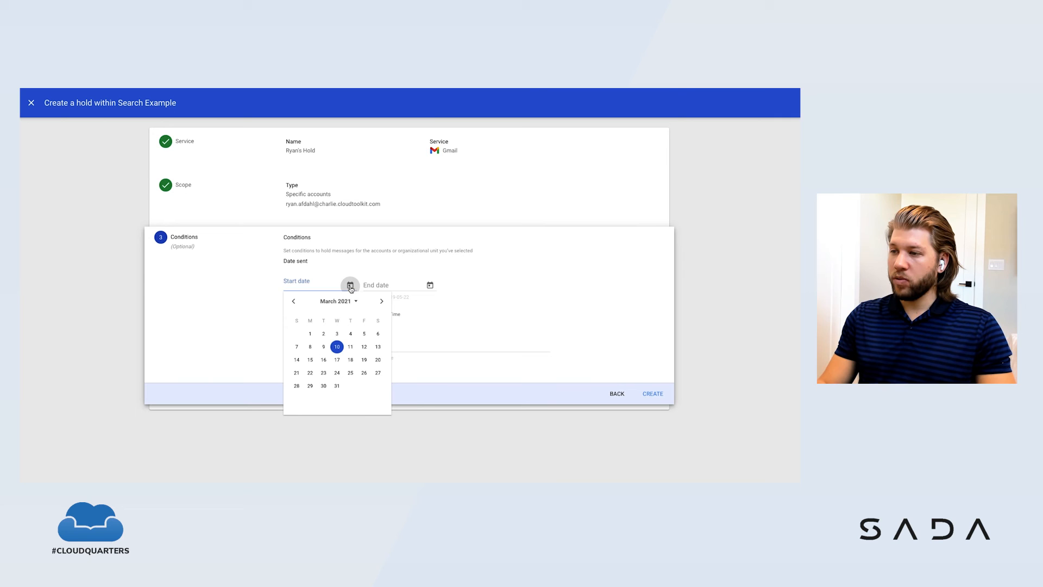
pyautogui.click(337, 348)
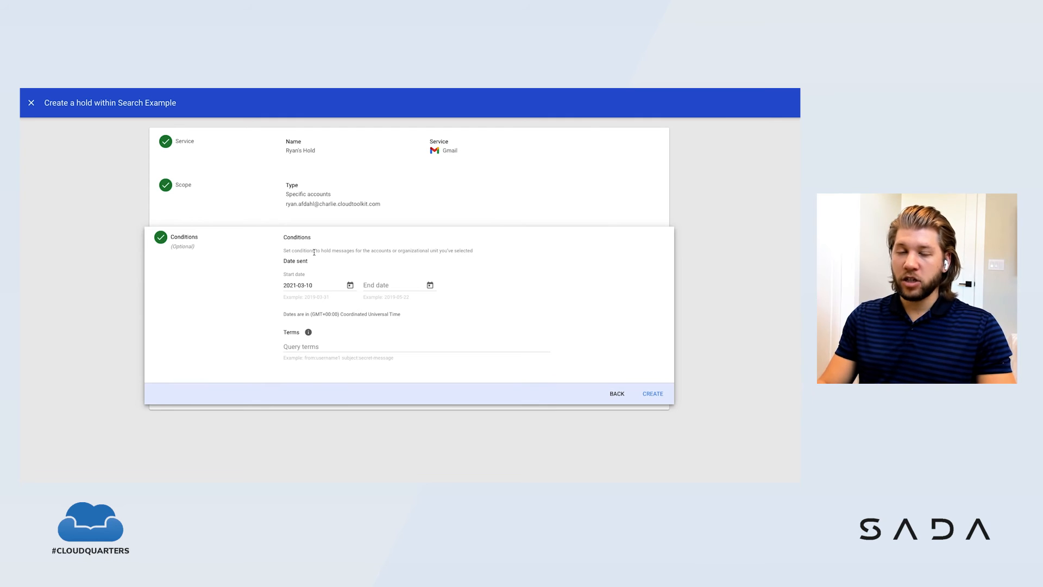
pyautogui.click(430, 286)
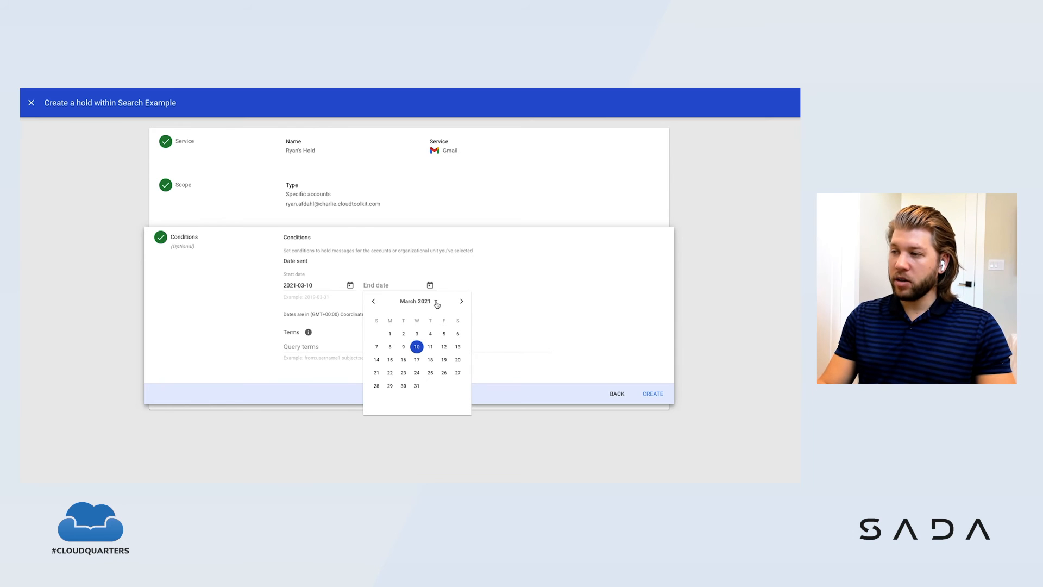
pyautogui.click(435, 303)
pyautogui.scroll(-5, 426, 338)
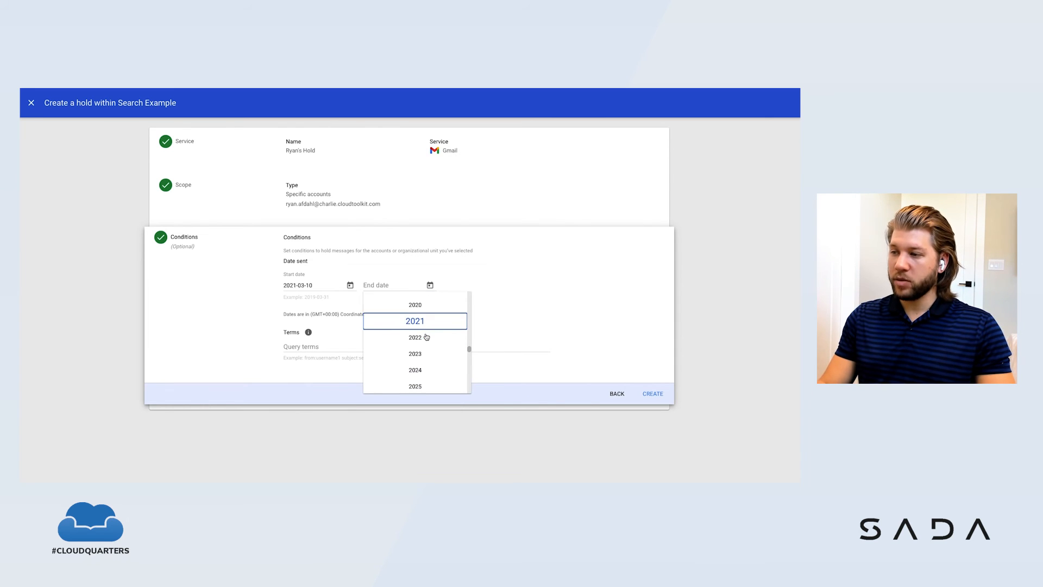
pyautogui.scroll(-5, 426, 338)
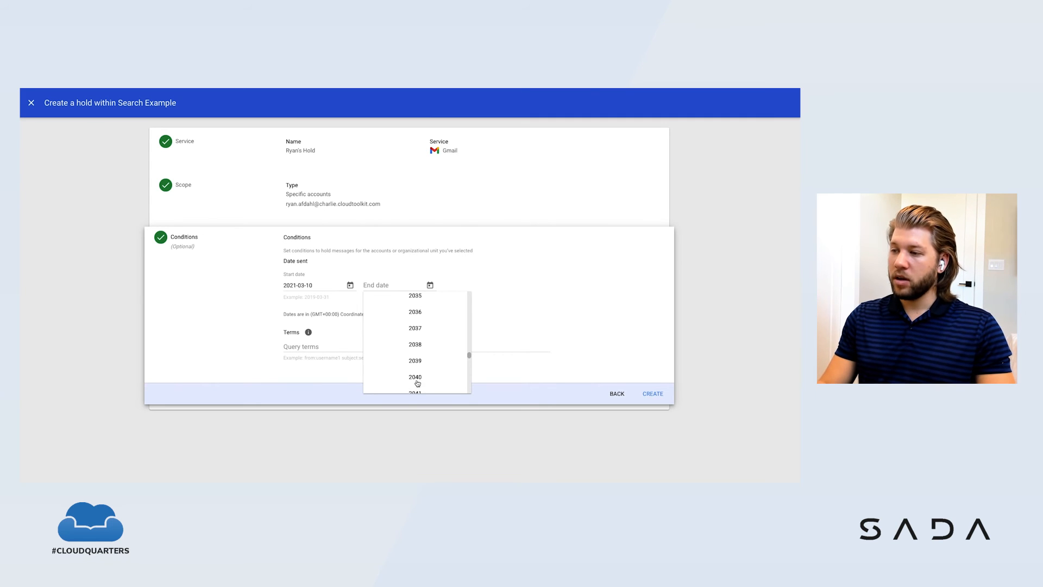
pyautogui.click(416, 384)
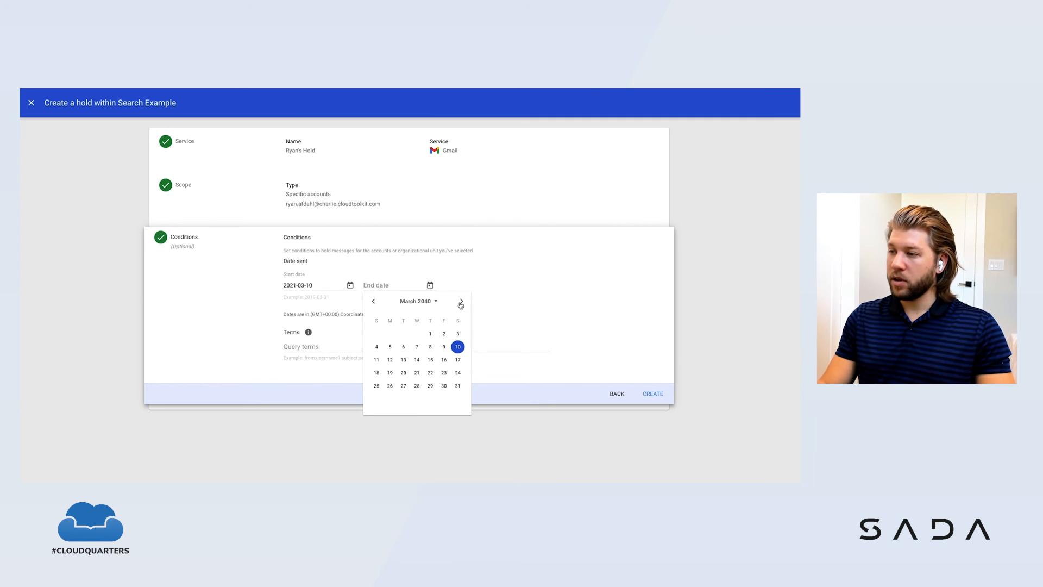
pyautogui.click(457, 347)
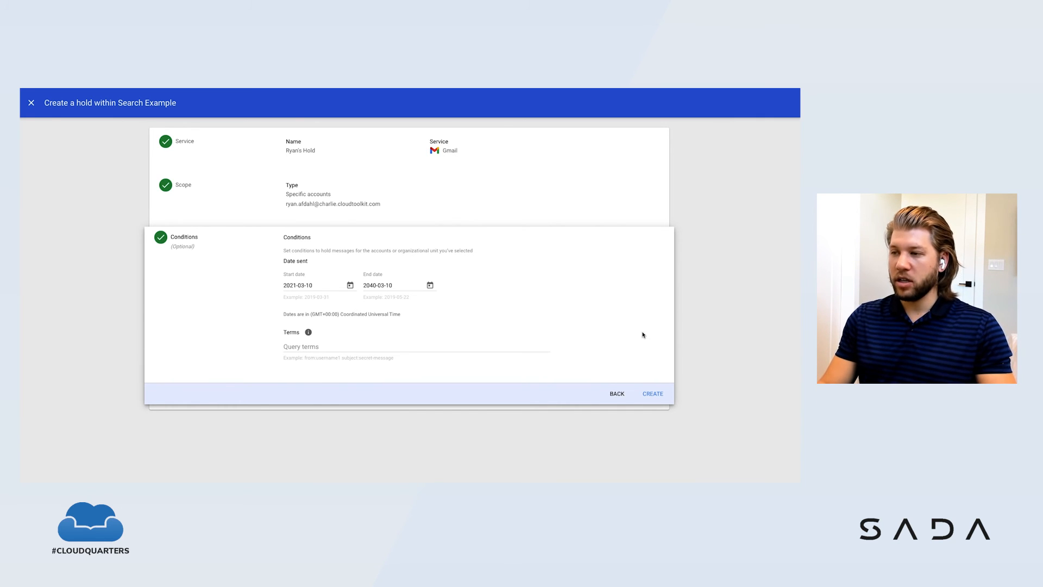
pyautogui.click(654, 395)
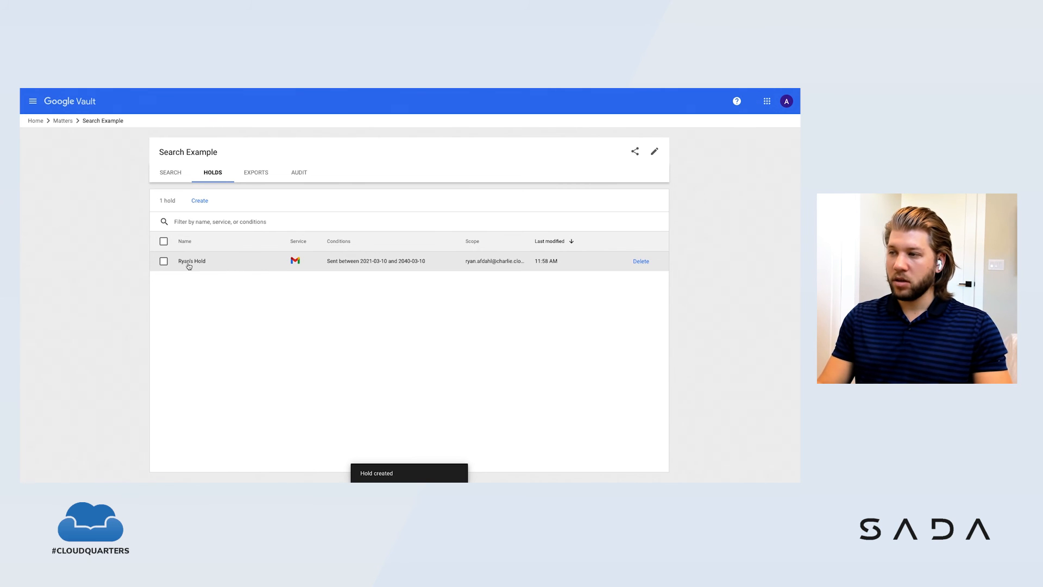
pyautogui.click(163, 261)
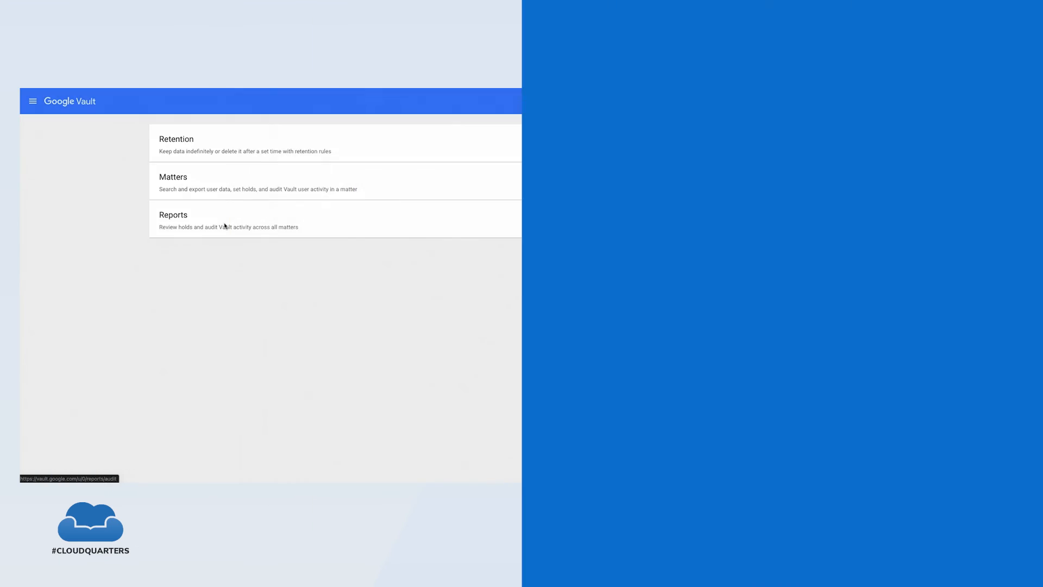
# Step: Open the Vault reports, filter the user holds by the account holder's first name and clear the filter
pyautogui.click(224, 226)
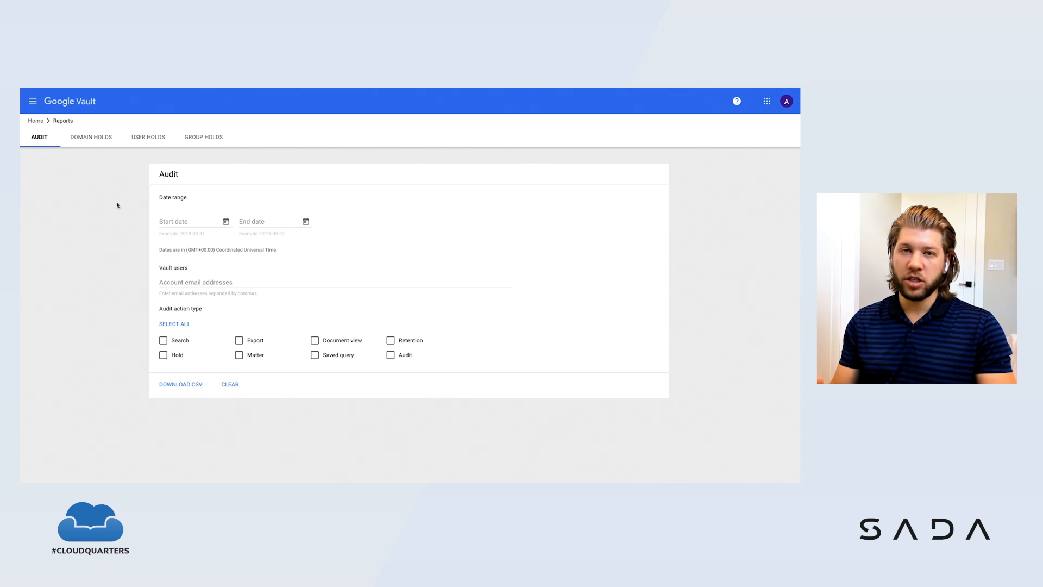
pyautogui.click(151, 140)
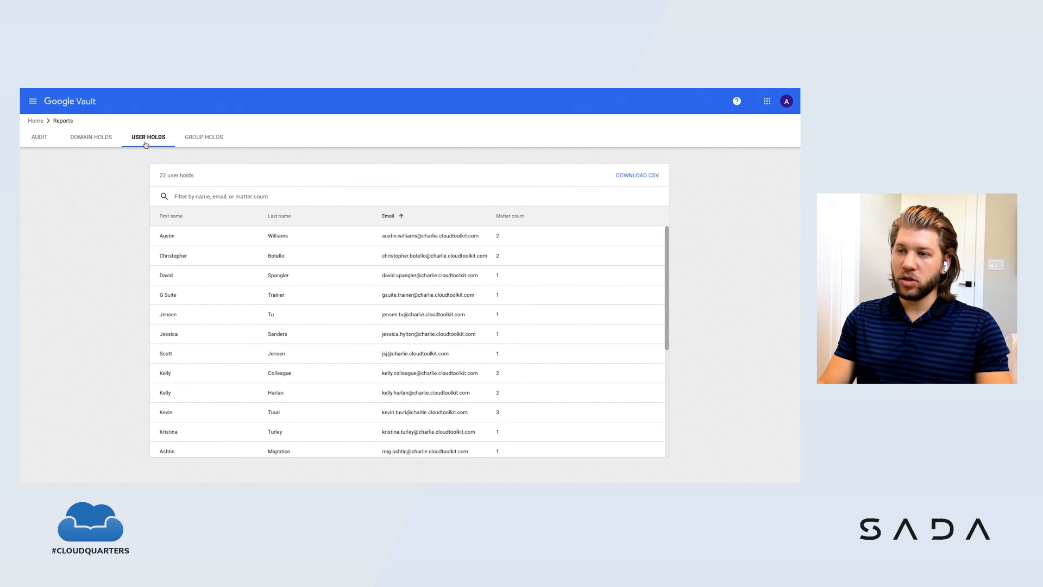
pyautogui.click(218, 199)
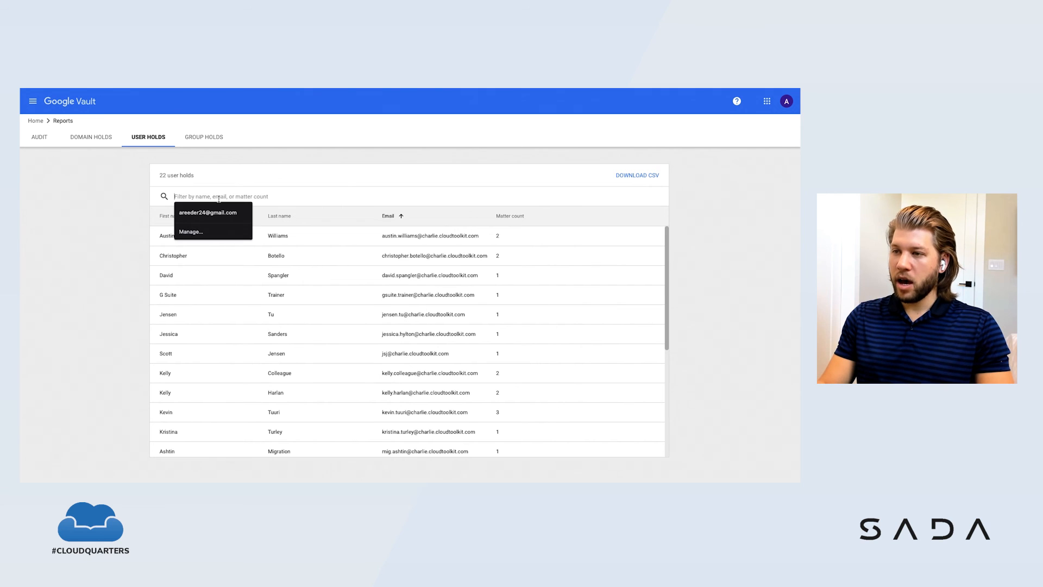
pyautogui.write('ryan')
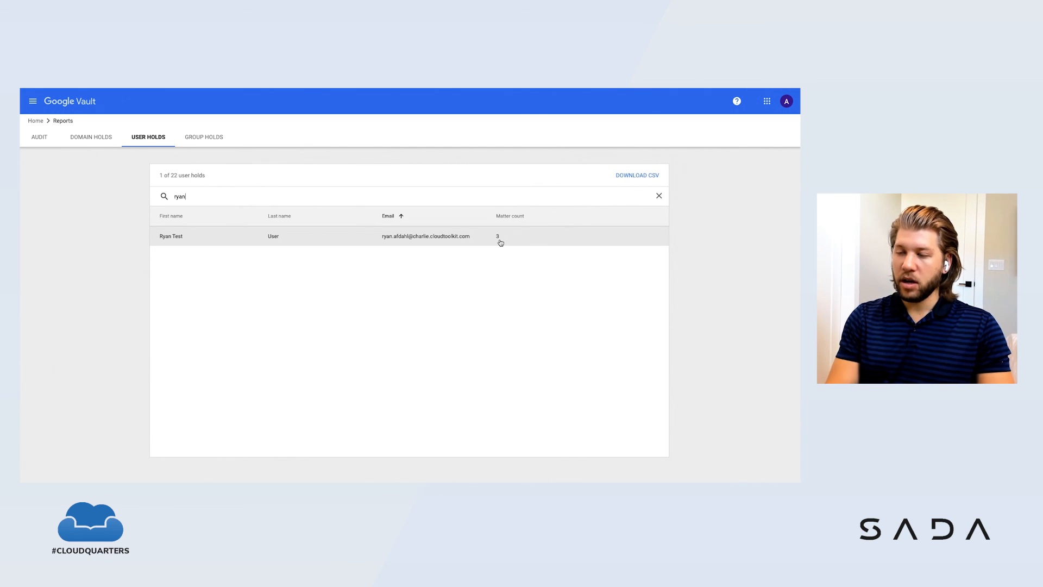
pyautogui.press('BackSpace')
pyautogui.press('BackSpace')
pyautogui.press('BackSpace')
pyautogui.press('BackSpace')
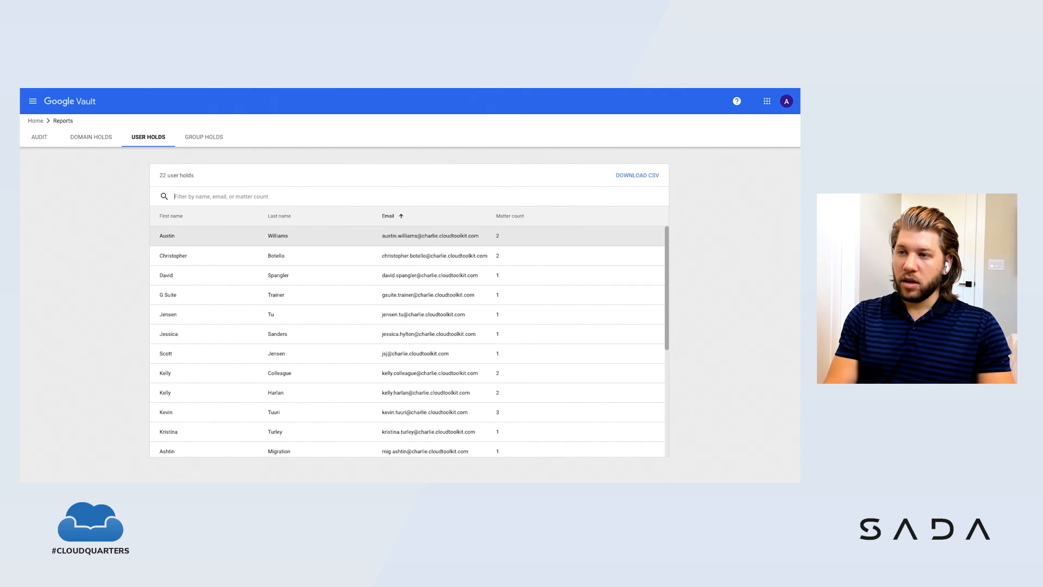
# Step: Look through the group holds and domain holds reports and return to the audit report
pyautogui.click(206, 139)
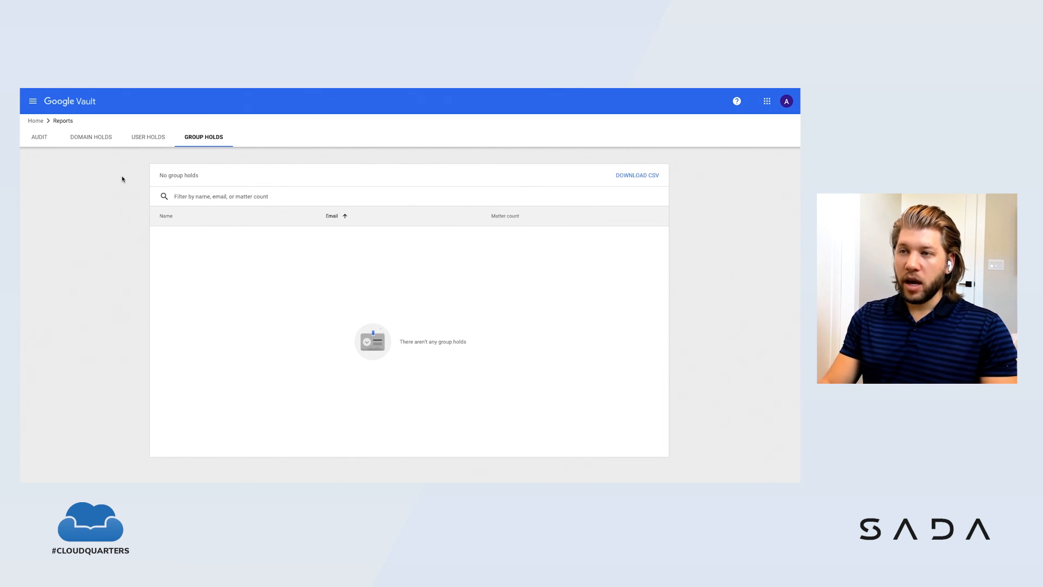
pyautogui.click(92, 140)
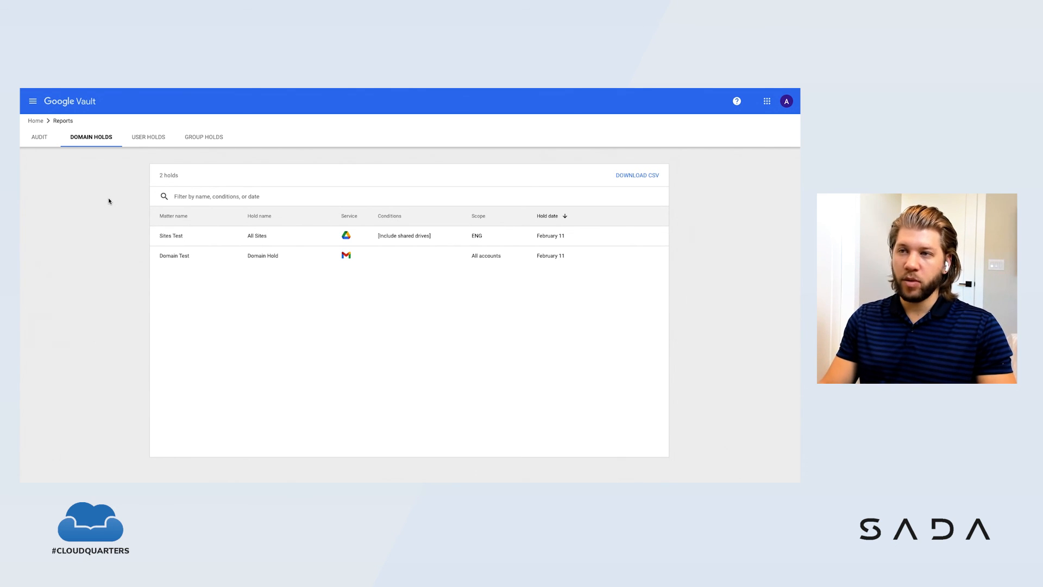
pyautogui.click(38, 139)
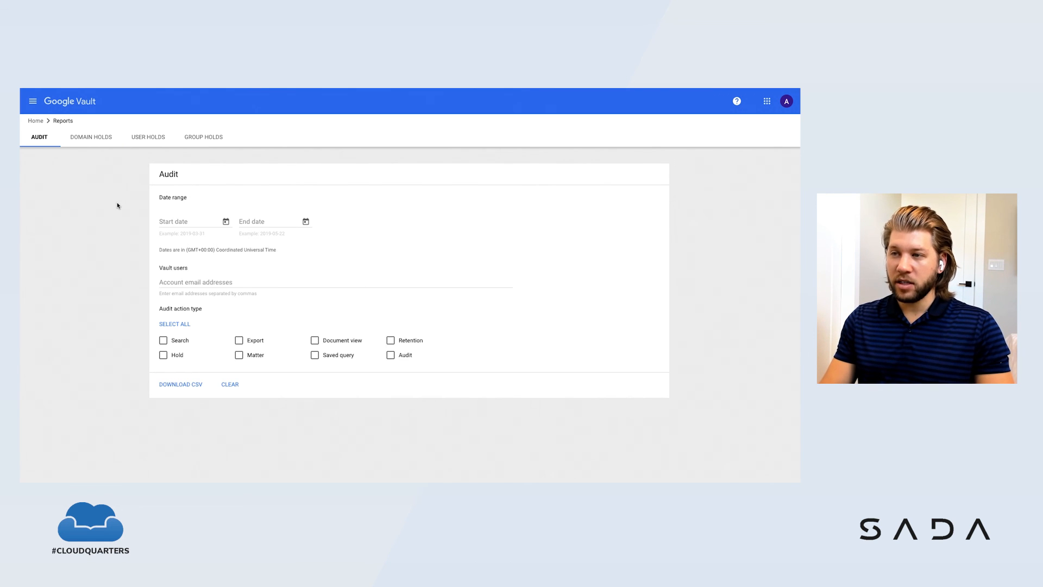